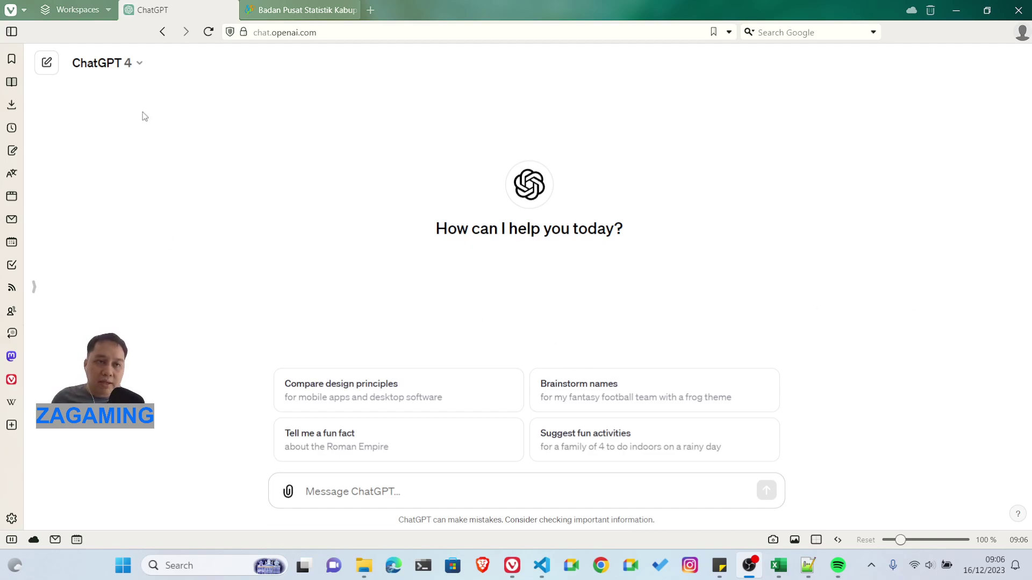
- Open the Data Analysis GPT from the chat sidebar, then collapse the sidebar
click(35, 287)
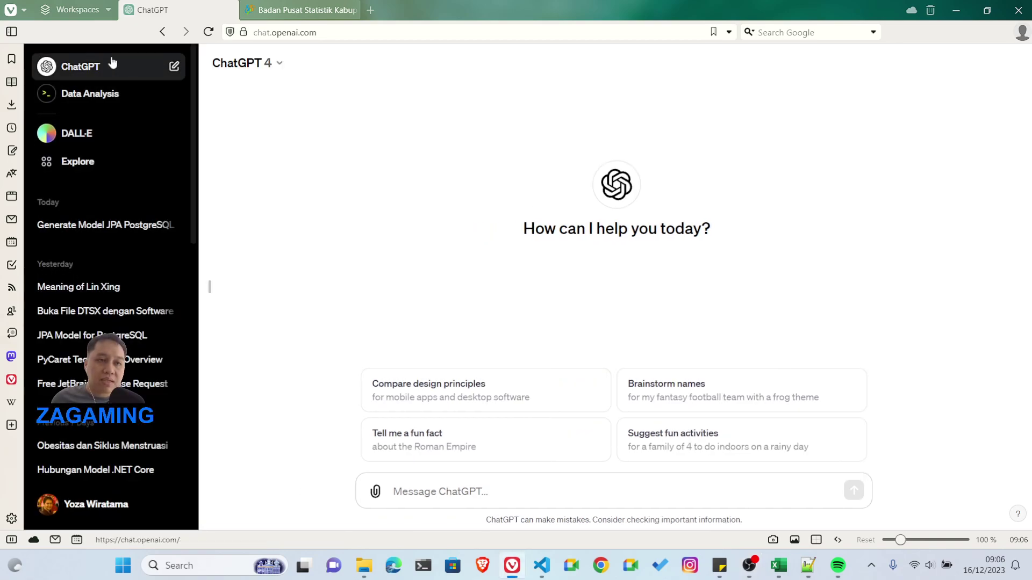
click(80, 96)
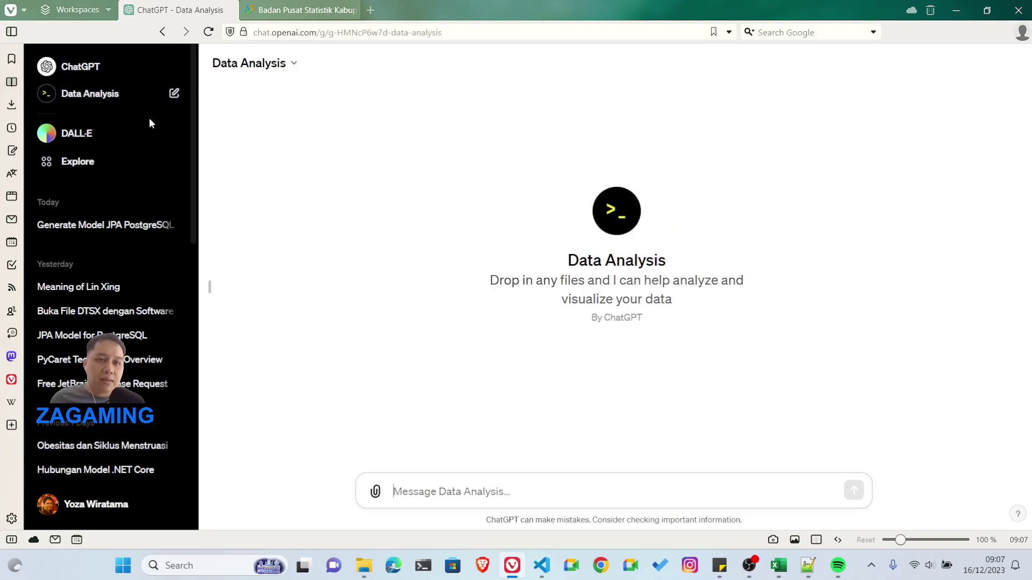
click(209, 287)
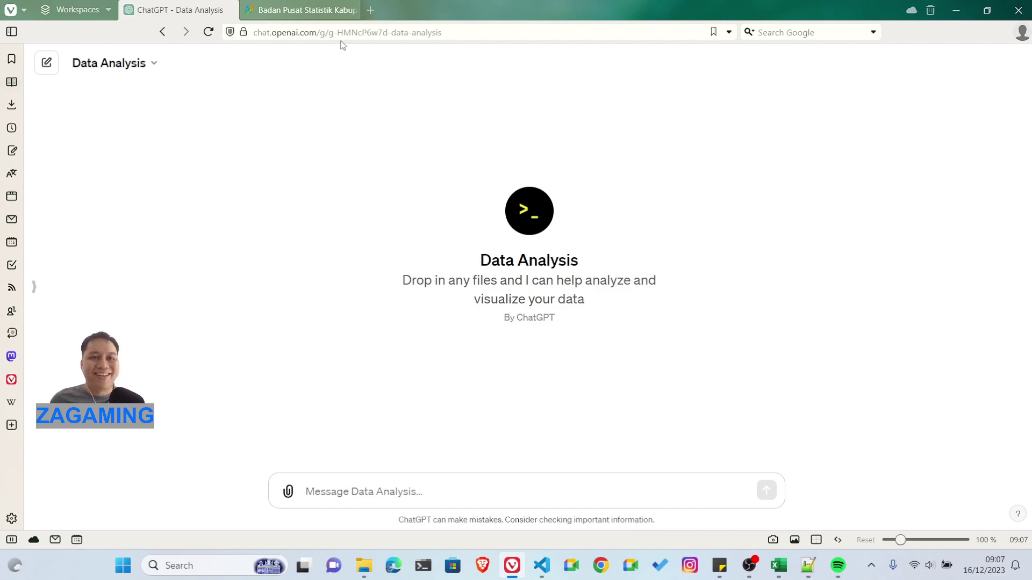
- Examine the 2020-2022 marriage and divorce table on the Badan Pusat Statistik page, then its restructured version on Sheet2 in Excel
click(307, 10)
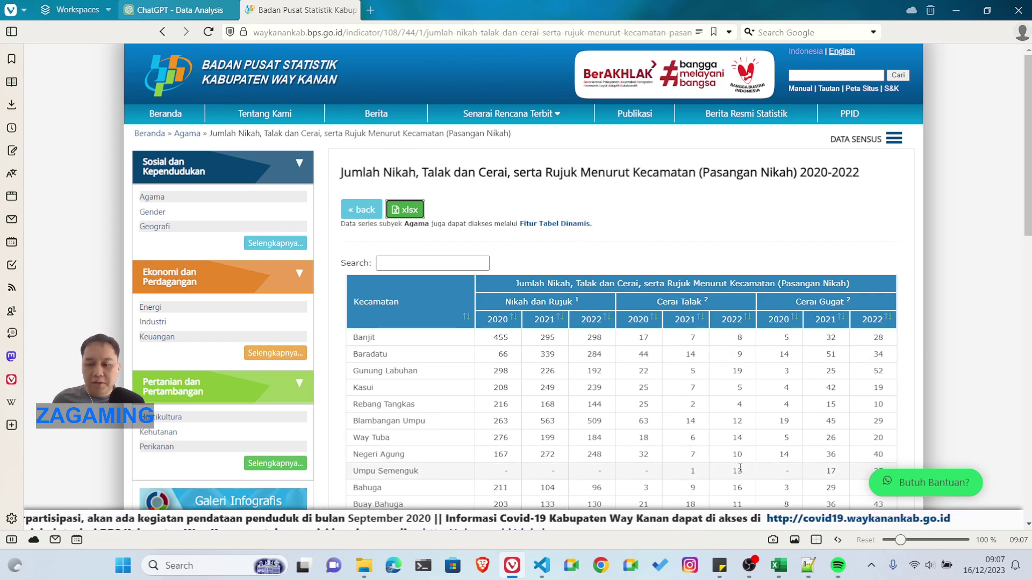
click(779, 566)
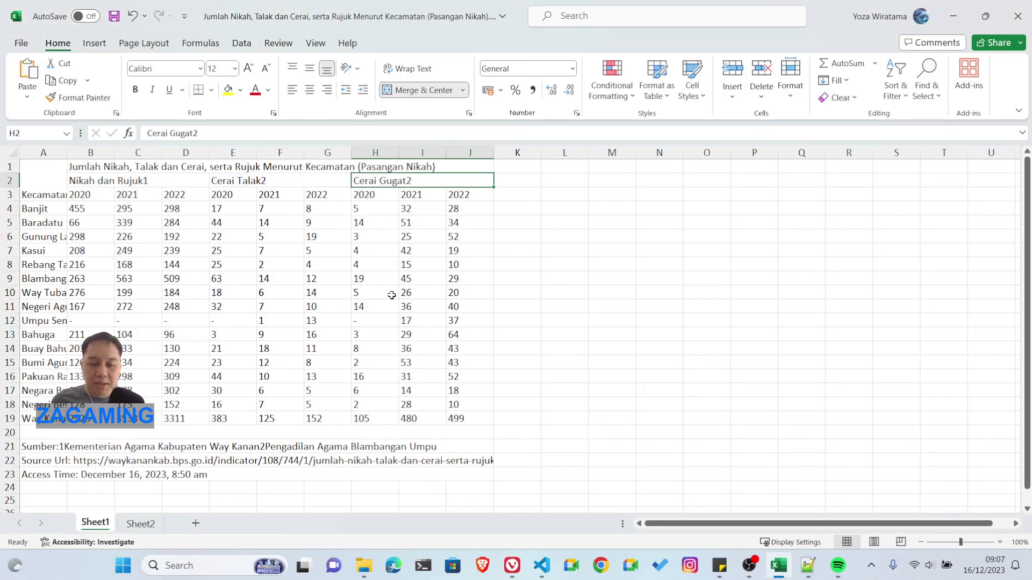
click(151, 530)
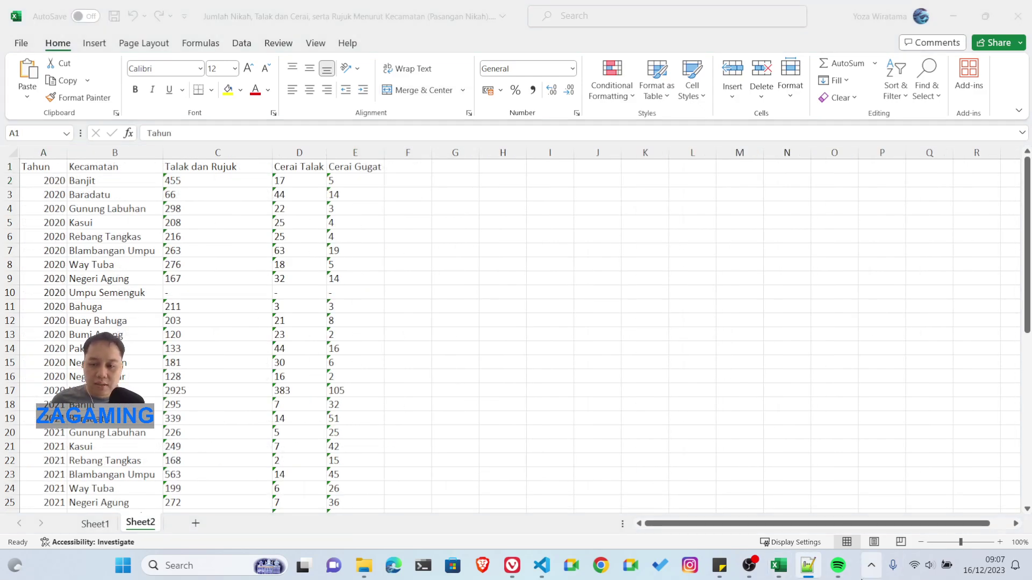
- Switch to VS Code to examine the column headers of jumlah-nikah-talak-cerai-dan-rujuk-2020-2022.csv, then return to the browser
click(547, 568)
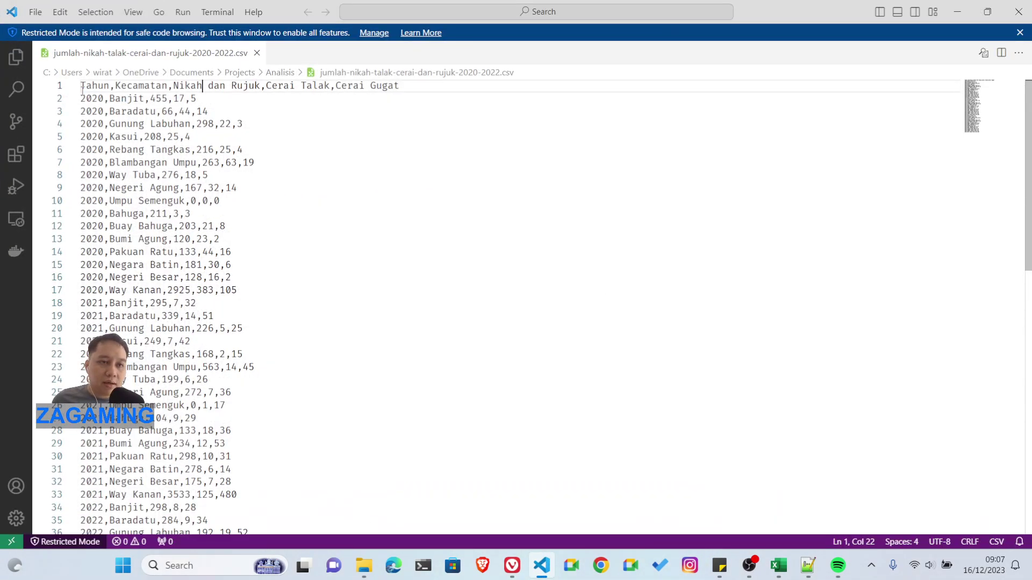
drag(81, 87, 416, 89)
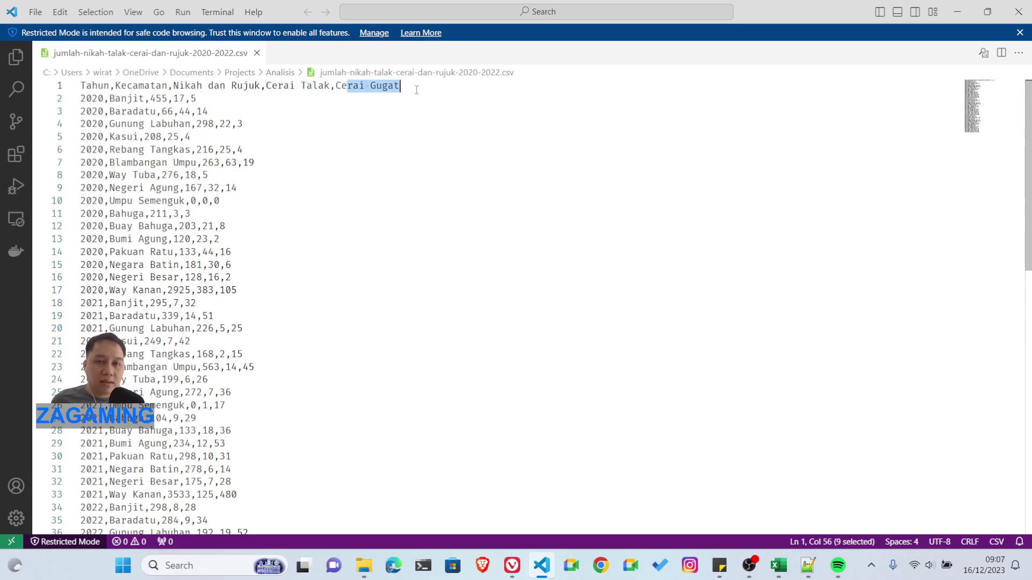
click(949, 16)
click(947, 24)
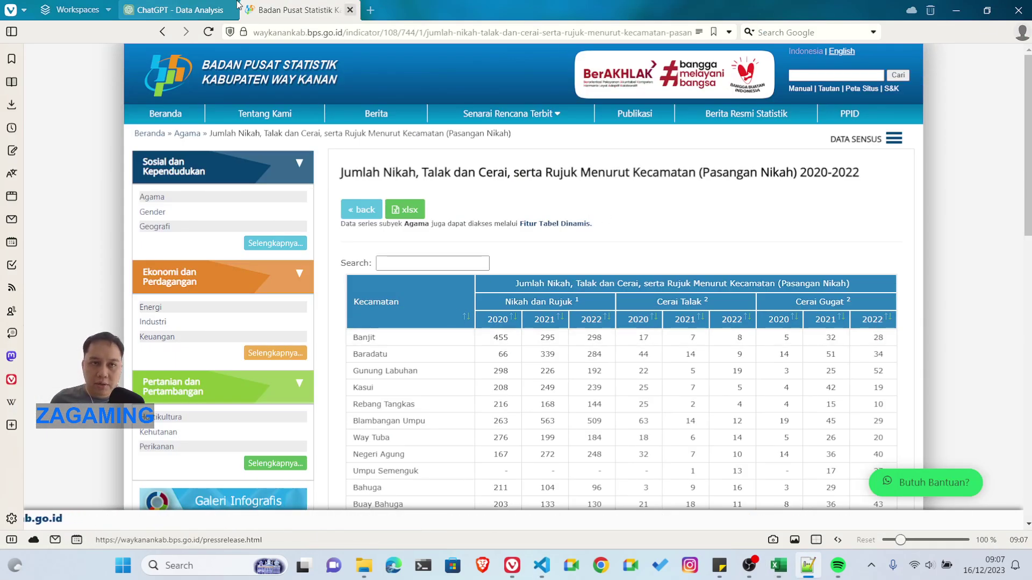
- Attach jumlah-nikah-talak-cerai-dan-rujuk-2020-2022.csv from the Analisis folder to the Data Analysis chat message
click(179, 6)
click(293, 490)
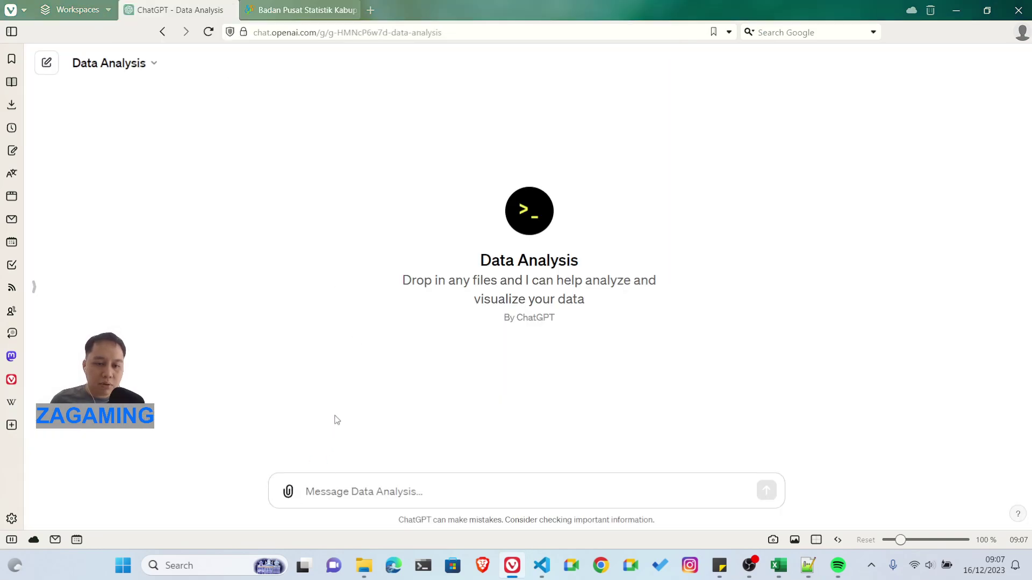
click(324, 256)
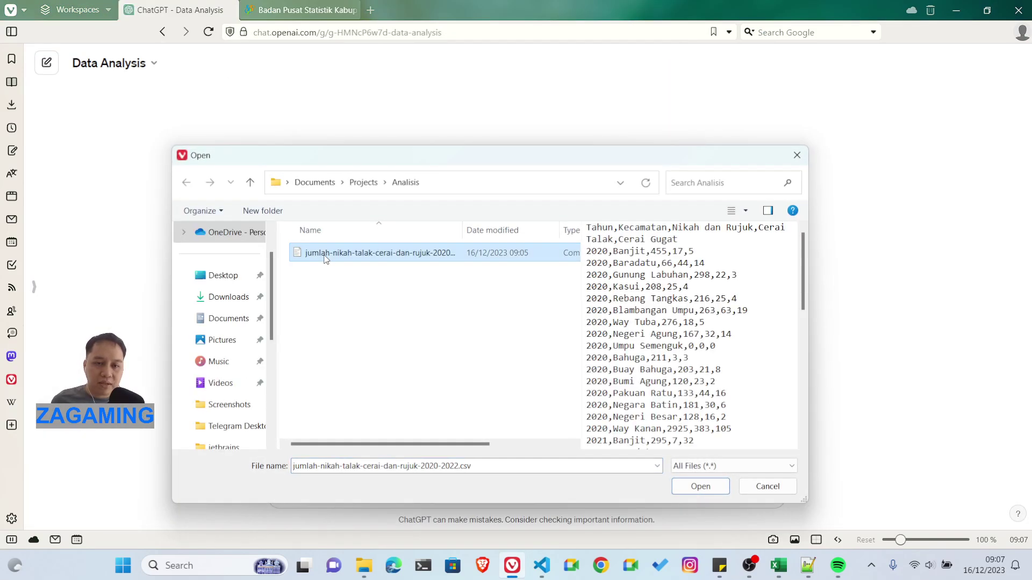
click(705, 486)
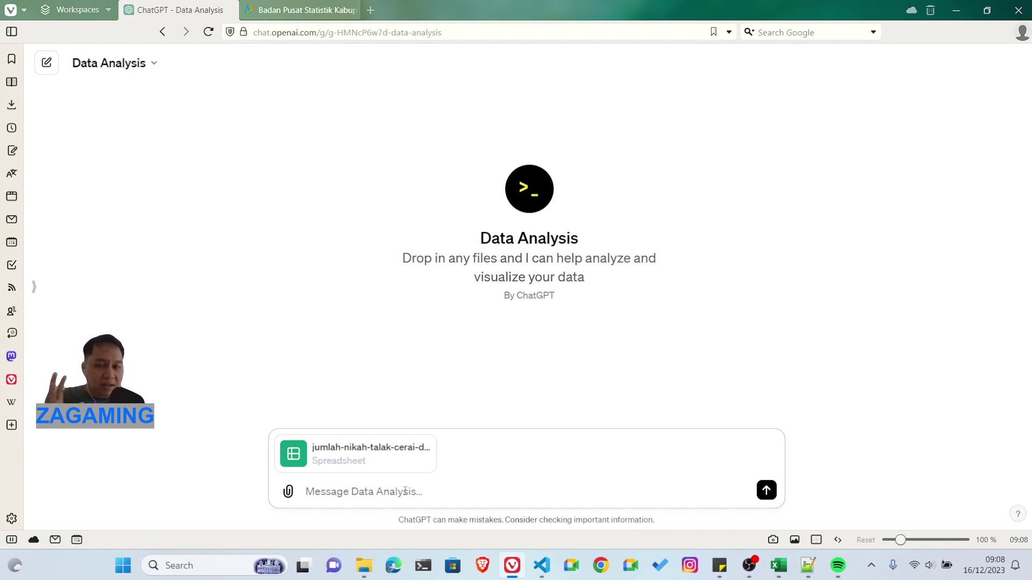
- Send the message "Halo, Saya sedang mempelajari data nikah talak cerai dan rujuk berdasarkan data csv tersebut. Tolong bantu saya mempelajarinya" with the attached file
text(Halo)
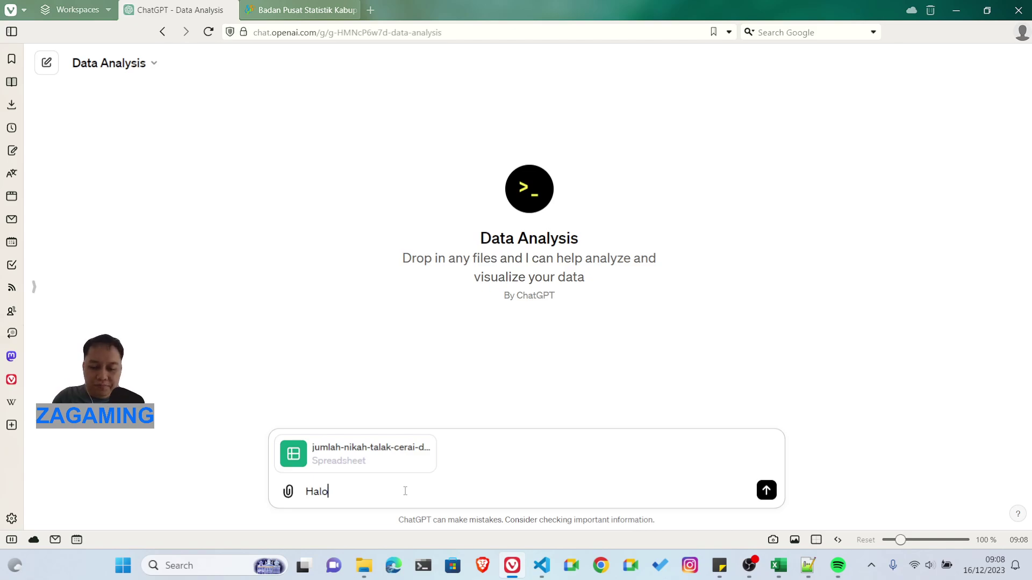
text(, Saya sedang)
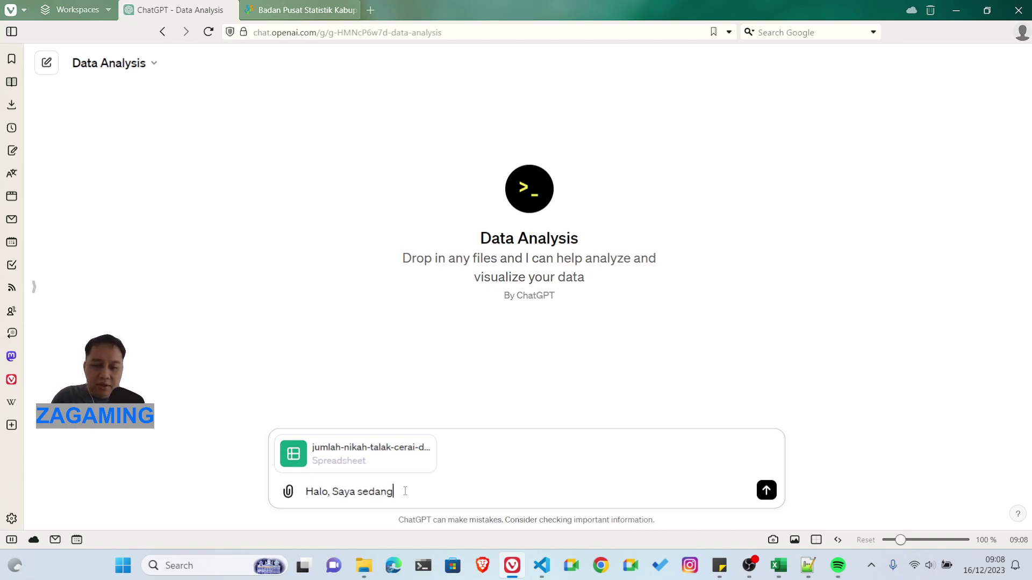
text( mempelajari )
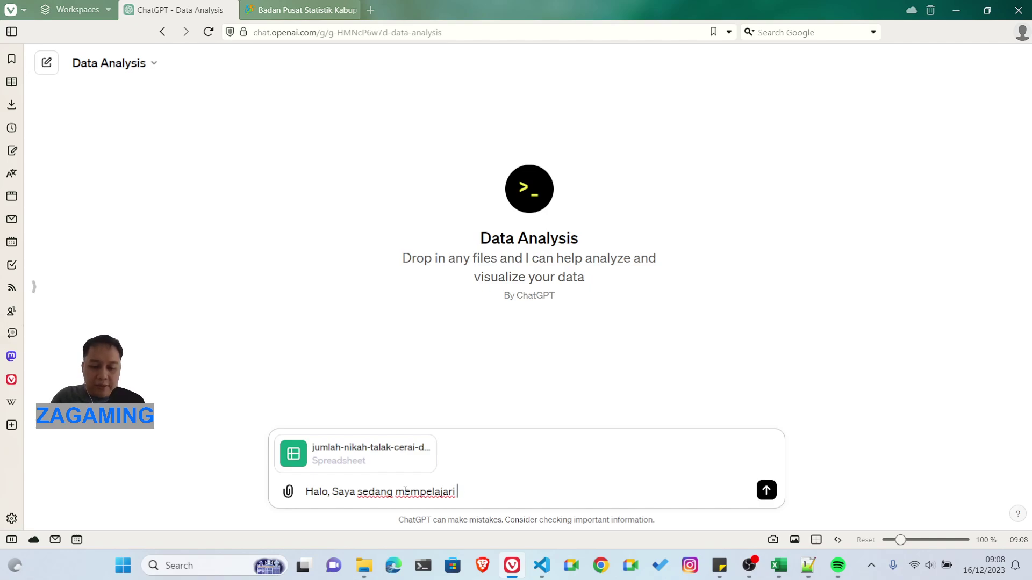
text(data nikah)
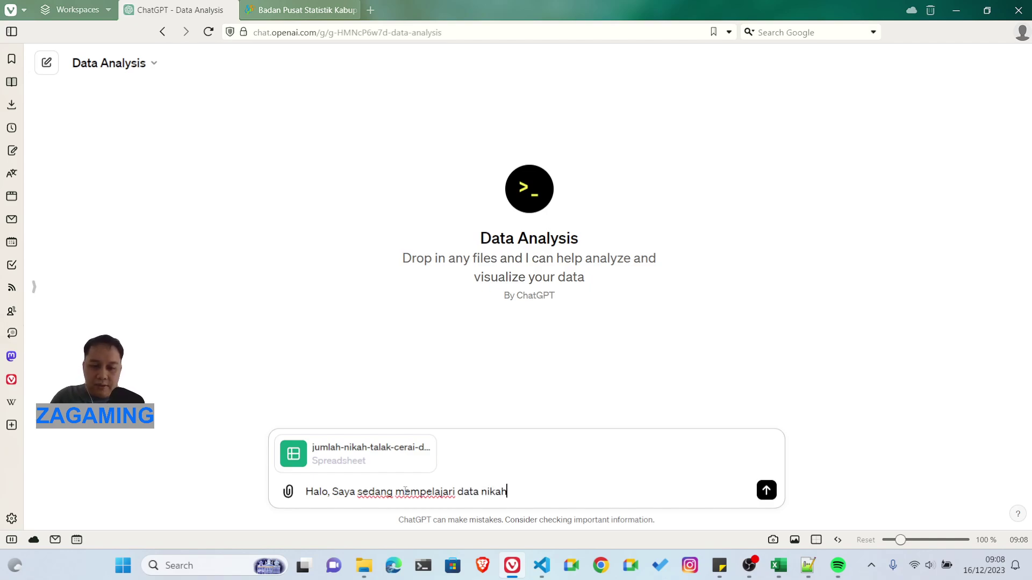
text( talak cerai )
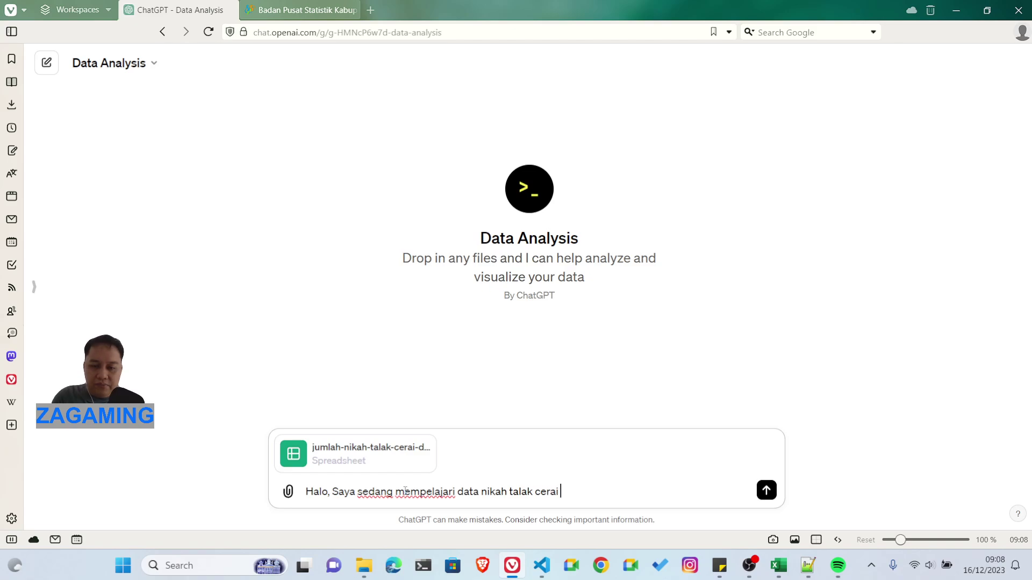
text(dan rujuk)
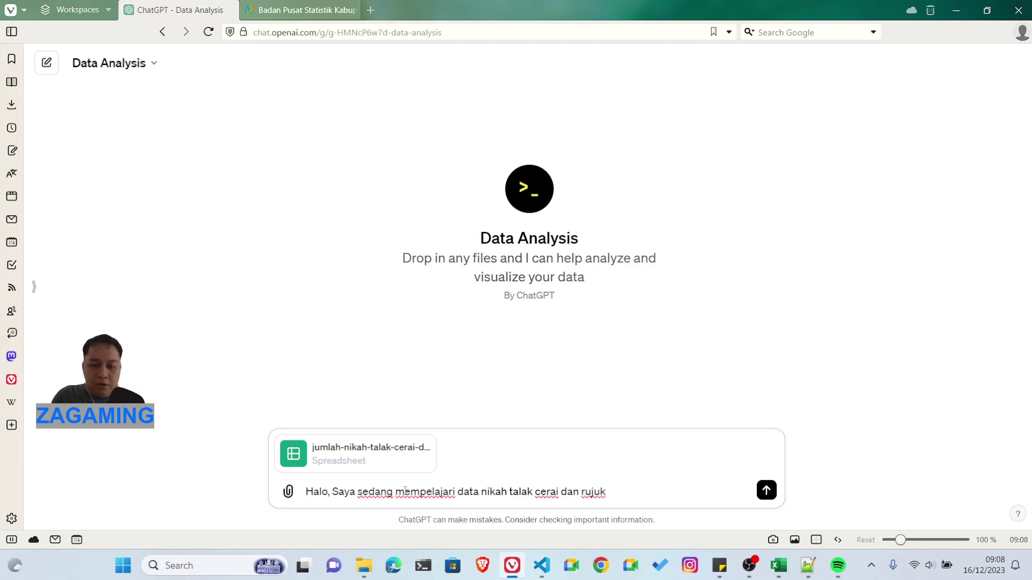
text( berda)
text(sa)
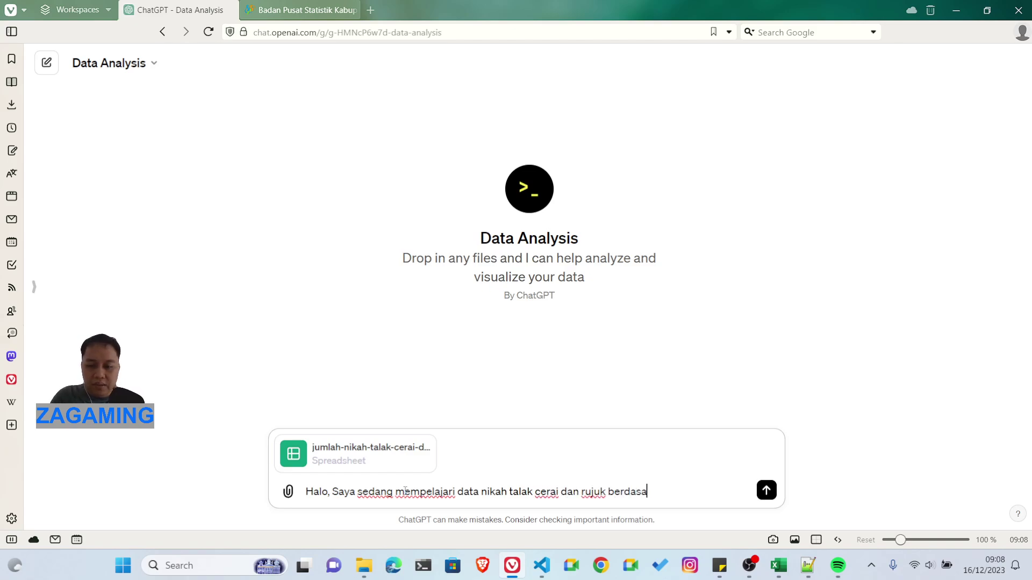
text(rkan data)
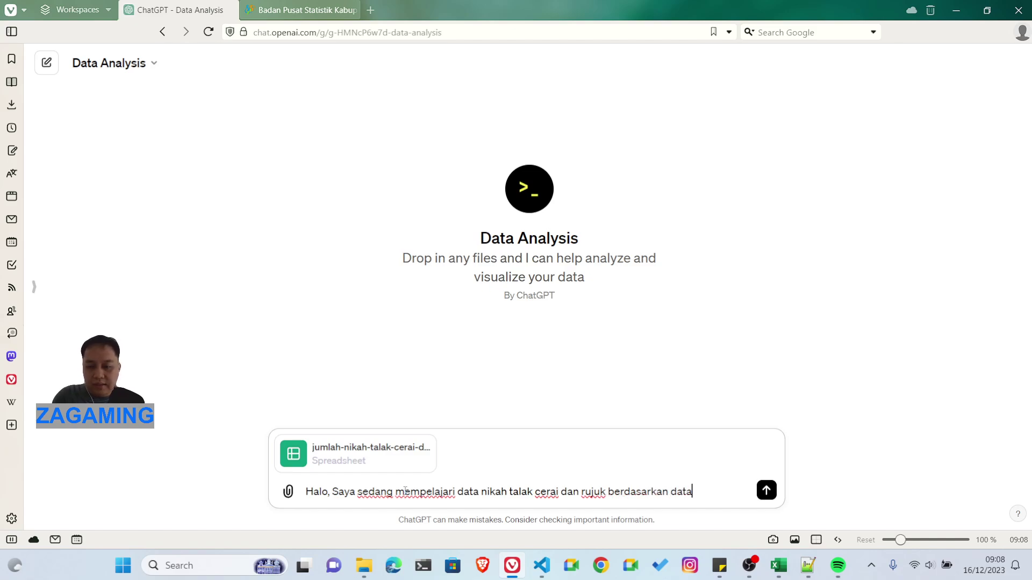
text( csv tersebu)
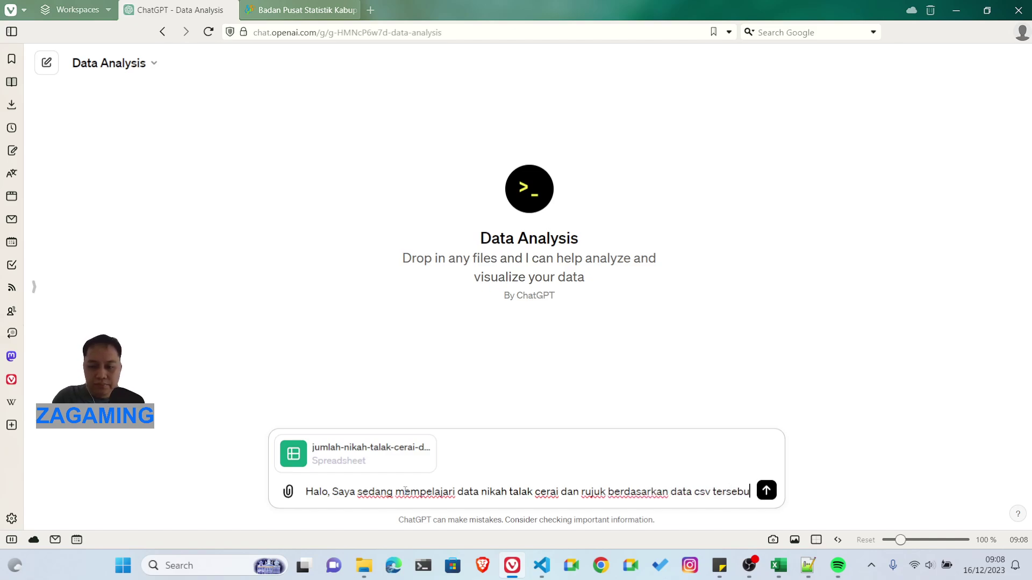
text(t. Tolong)
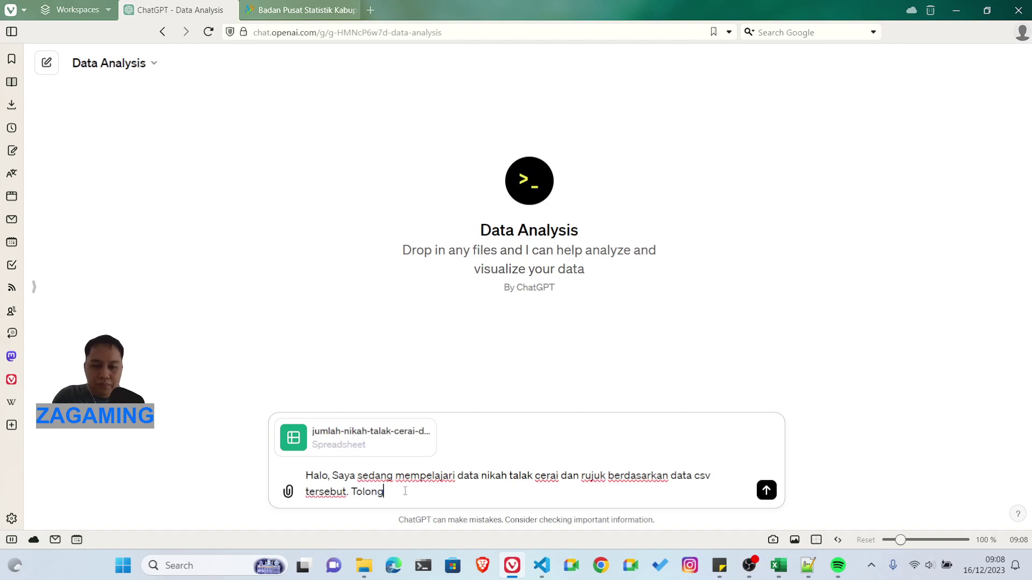
text( bantu saya mem)
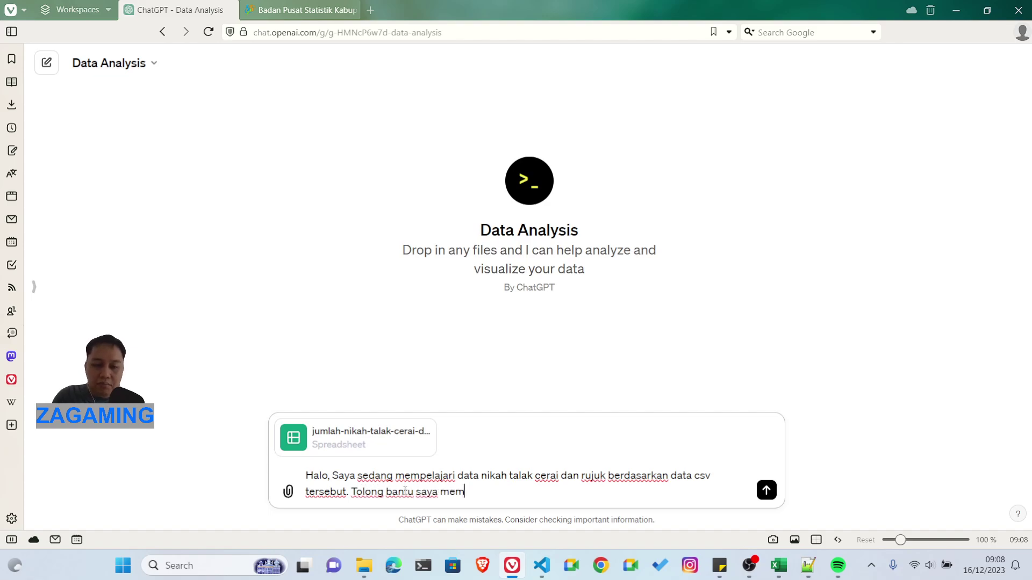
text(pelajarinya)
key(Return)
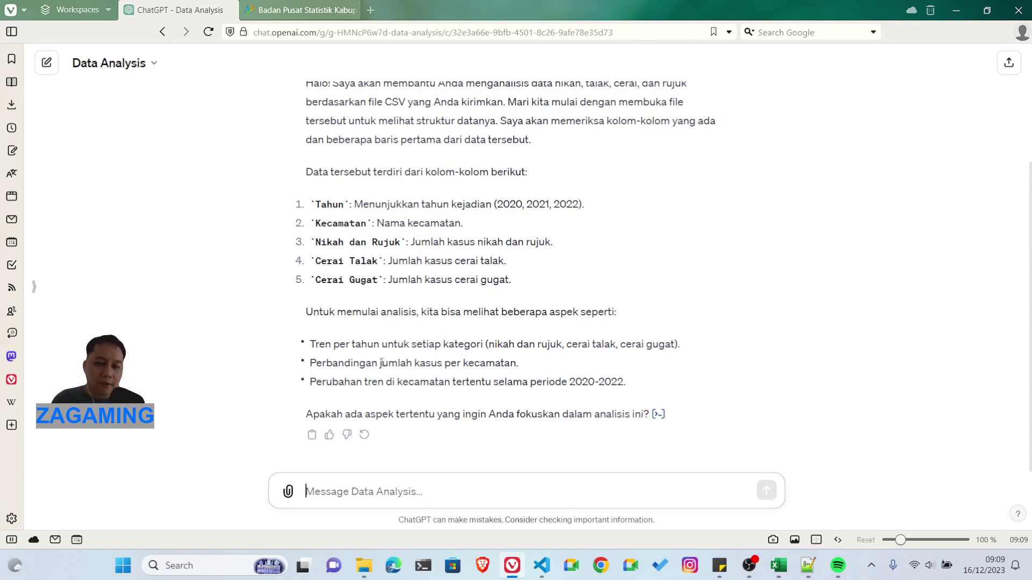
- Send the follow-up "Oke bisa tolong jelaskan kepada saya soal hasil analisis anda seperti poin diatas"
text(Oke)
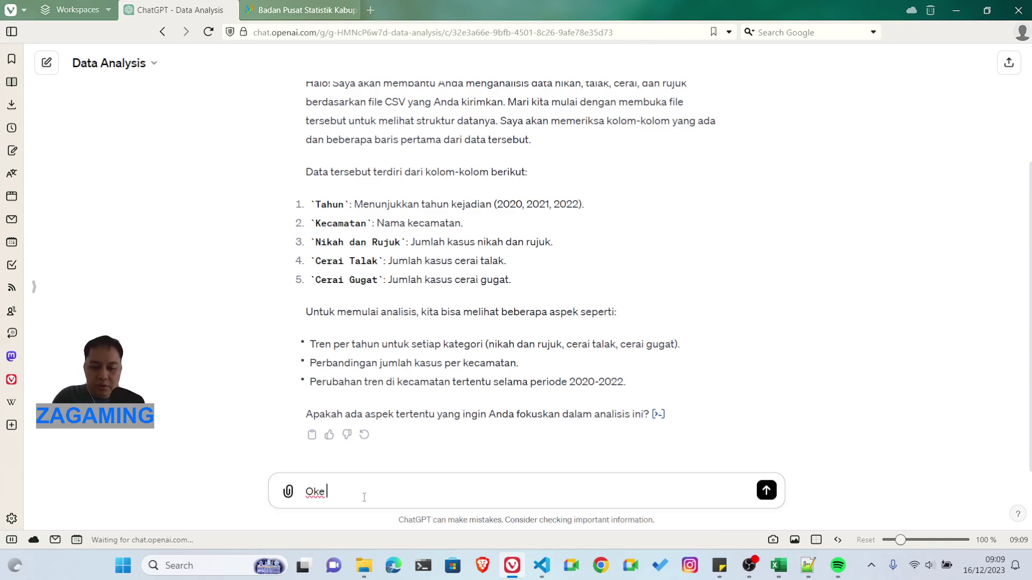
text( bisa tolong j)
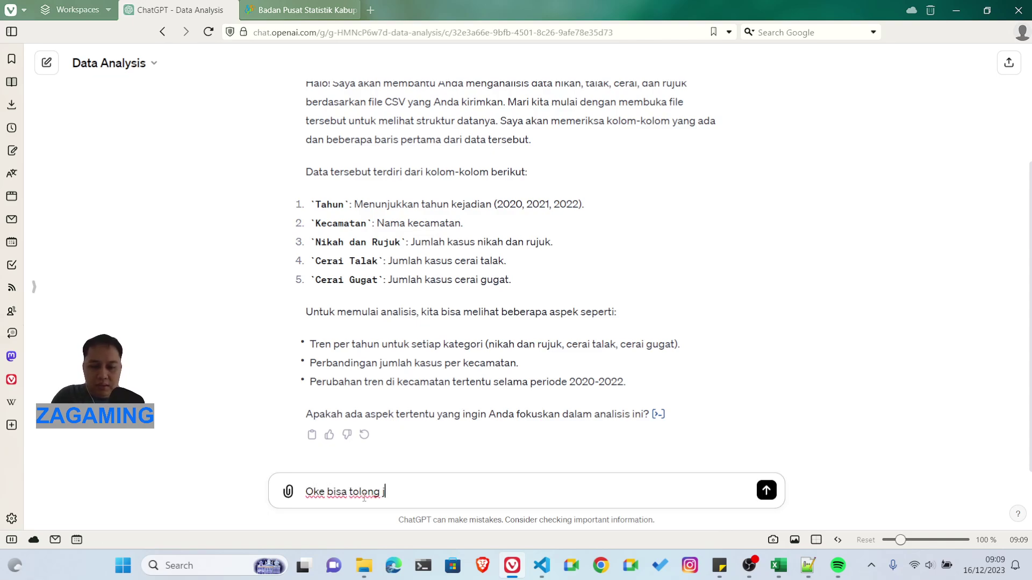
text(elaskan kepada)
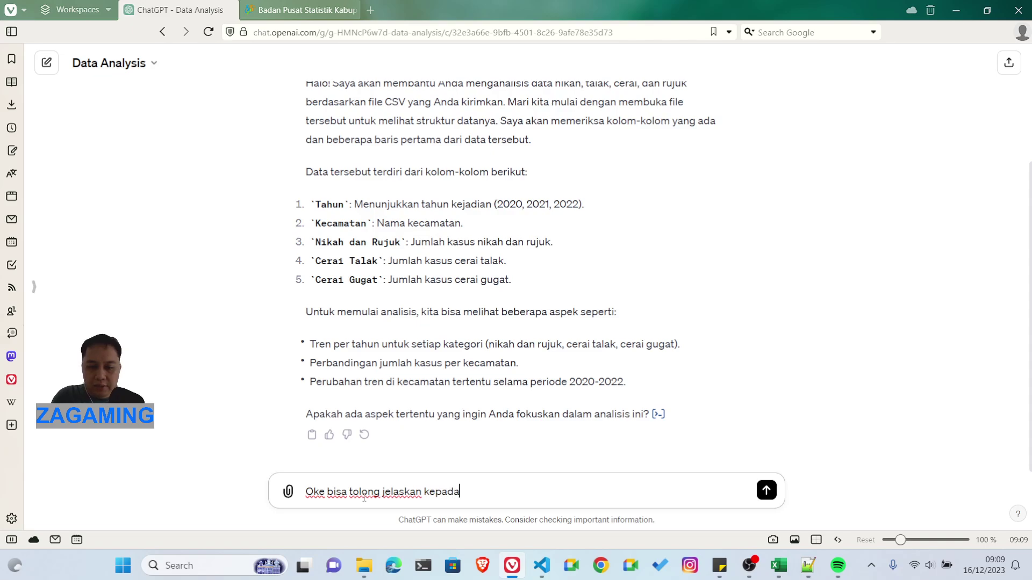
text( saya soal)
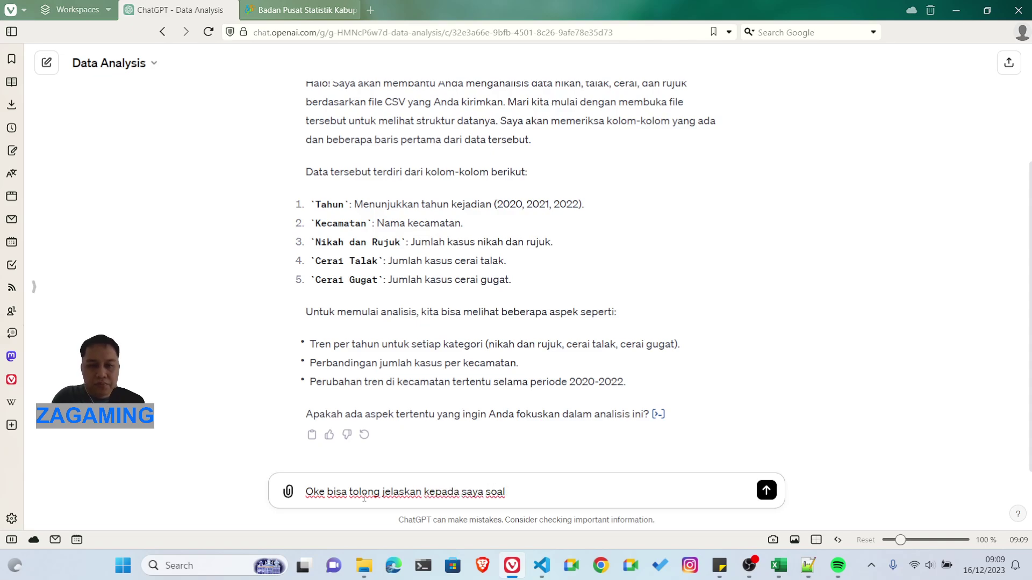
text( ana)
key(BackSpace)
key(BackSpace)
key(BackSpace)
text(hasil analisis )
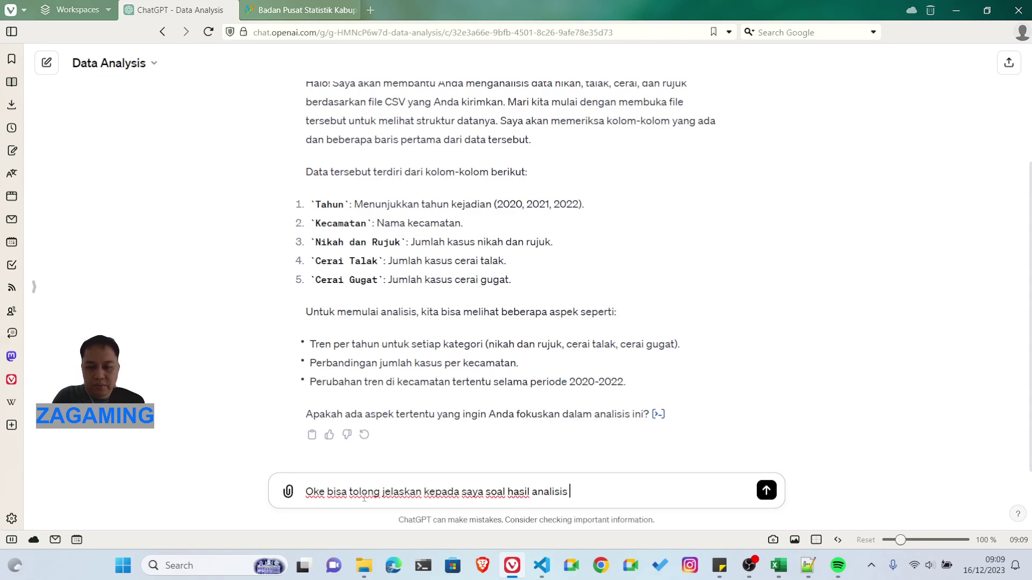
text(anda)
text( seperti po)
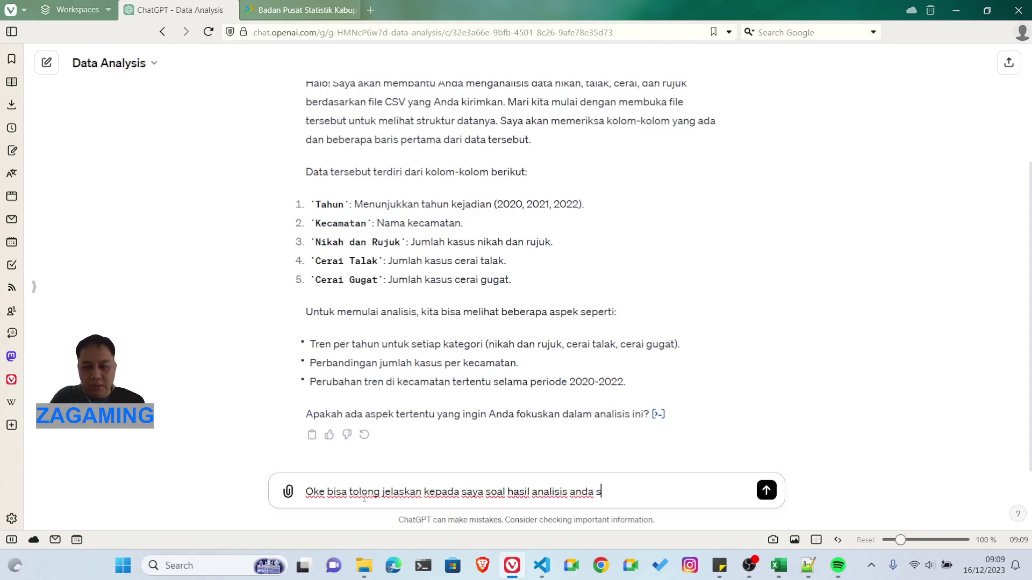
text(in diatas)
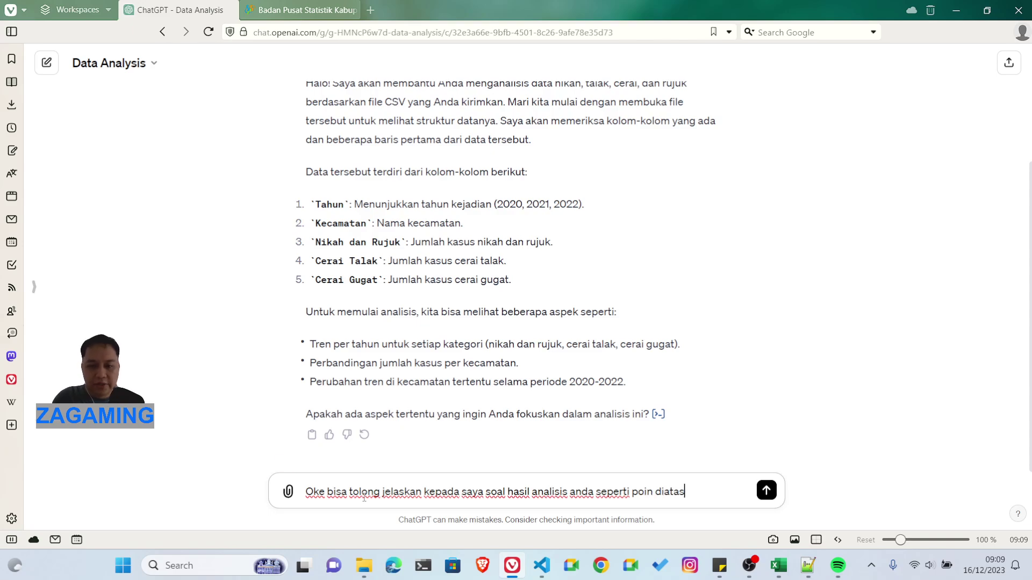
key(Return)
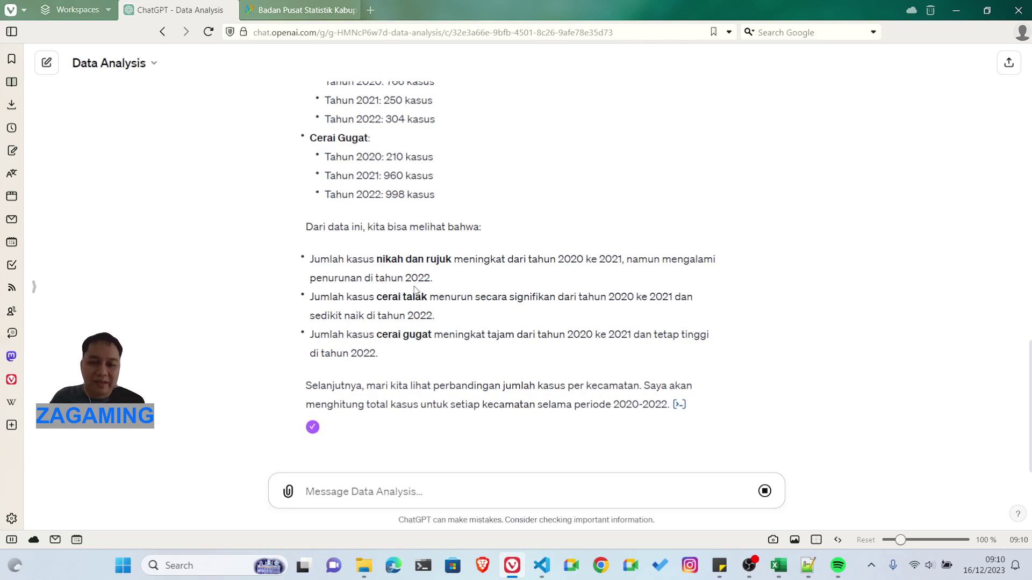
- Review the three-point analysis plan at the start of the reply, covering yearly trends, district comparison and district trend changes
scroll(375, 255, up, 6)
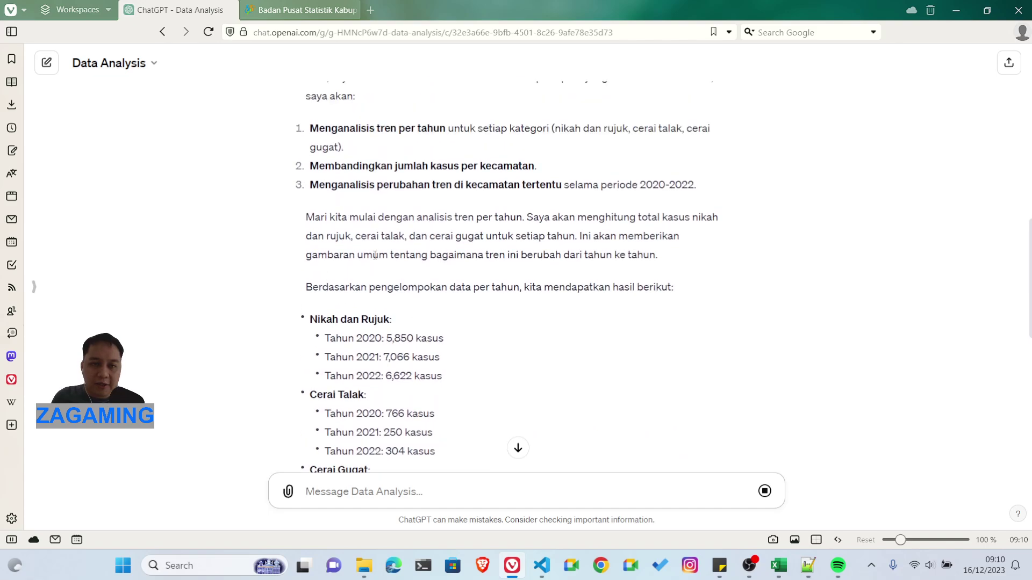
scroll(375, 254, up, 4)
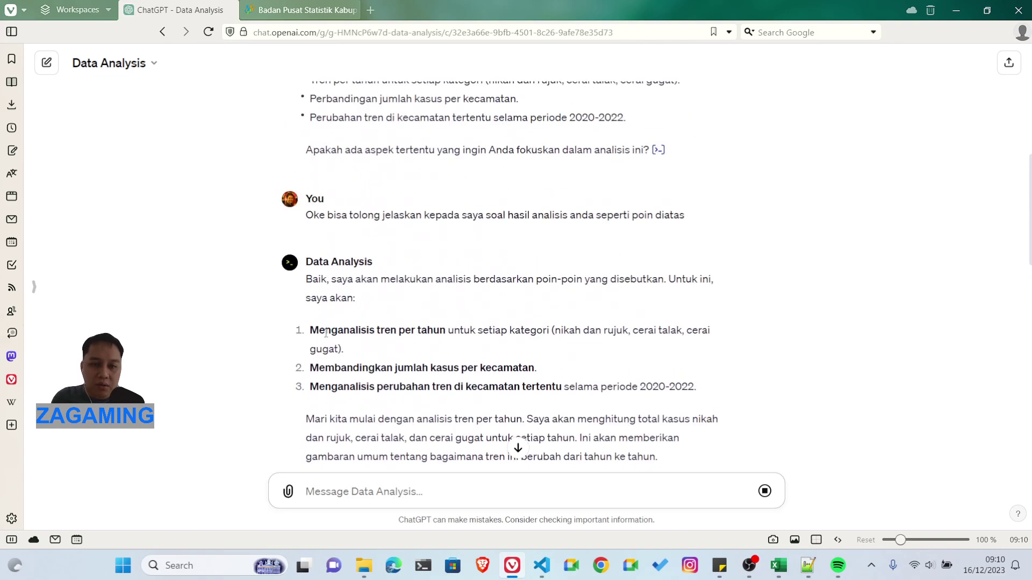
drag(324, 334, 390, 333)
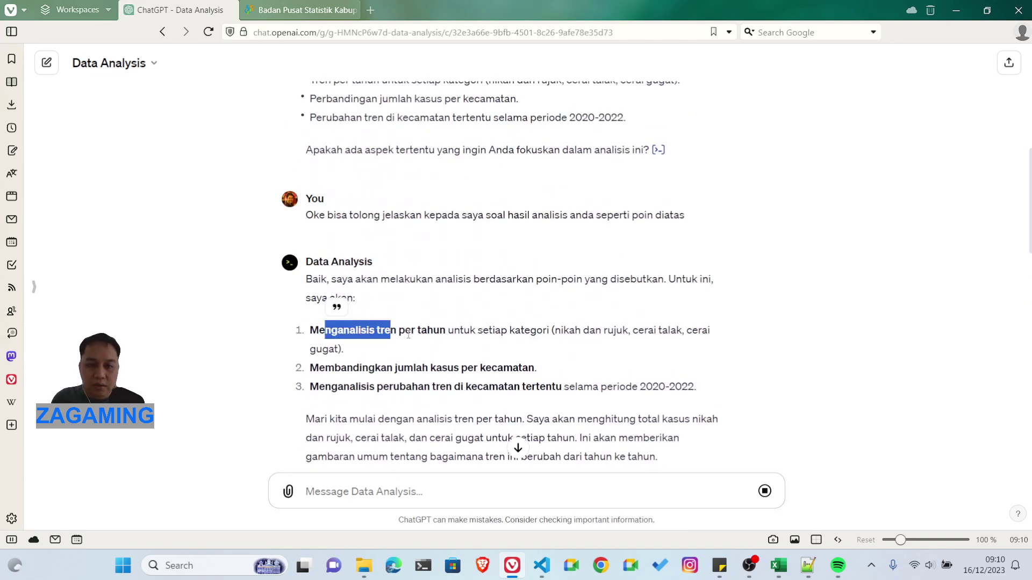
click(408, 336)
drag(349, 369, 400, 387)
click(449, 370)
click(425, 392)
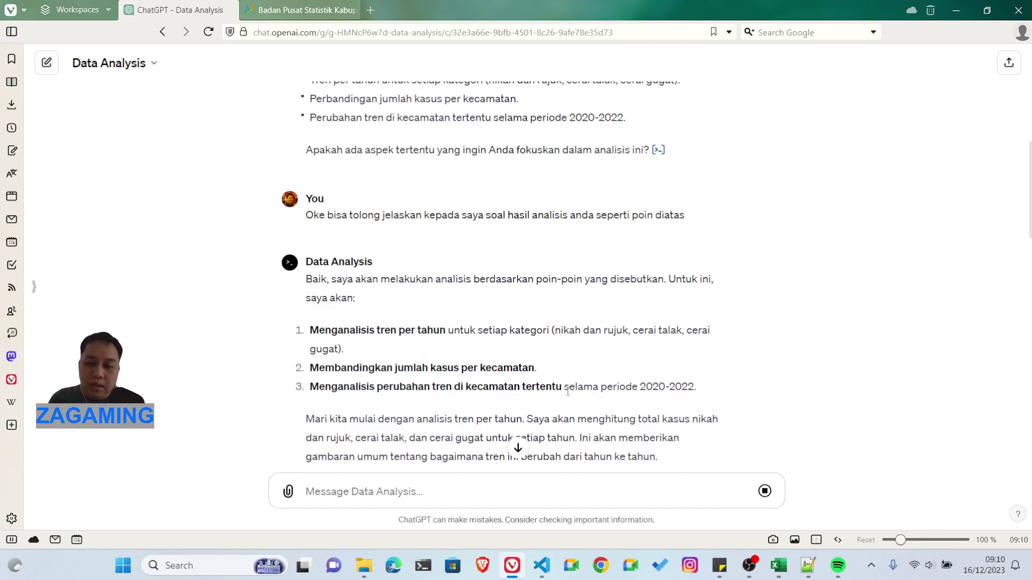
- Examine the yearly case totals for Nikah dan Rujuk, Cerai Talak and Cerai Gugat and the conclusions drawn from them
scroll(484, 368, down, 5)
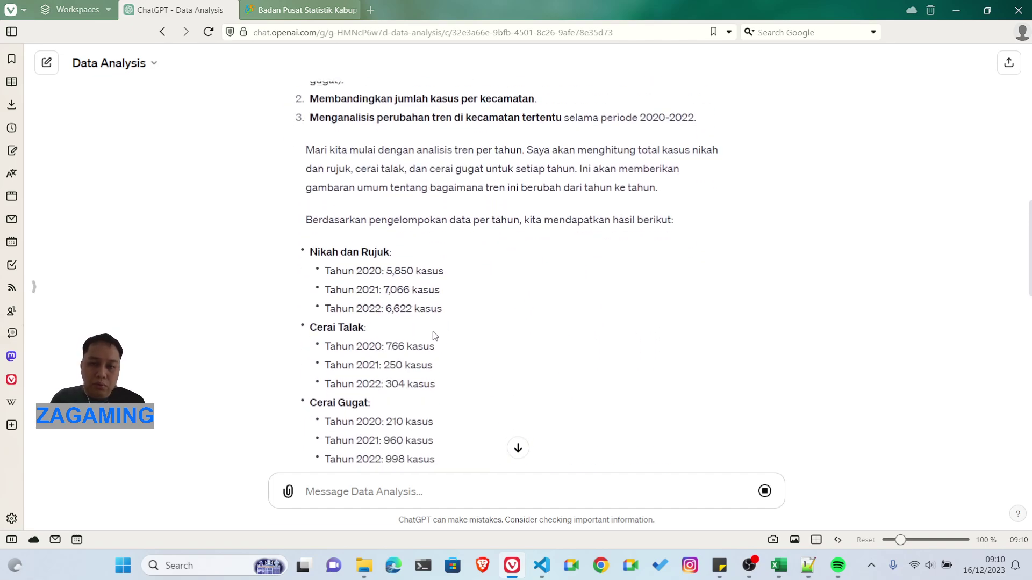
scroll(390, 325, down, 1)
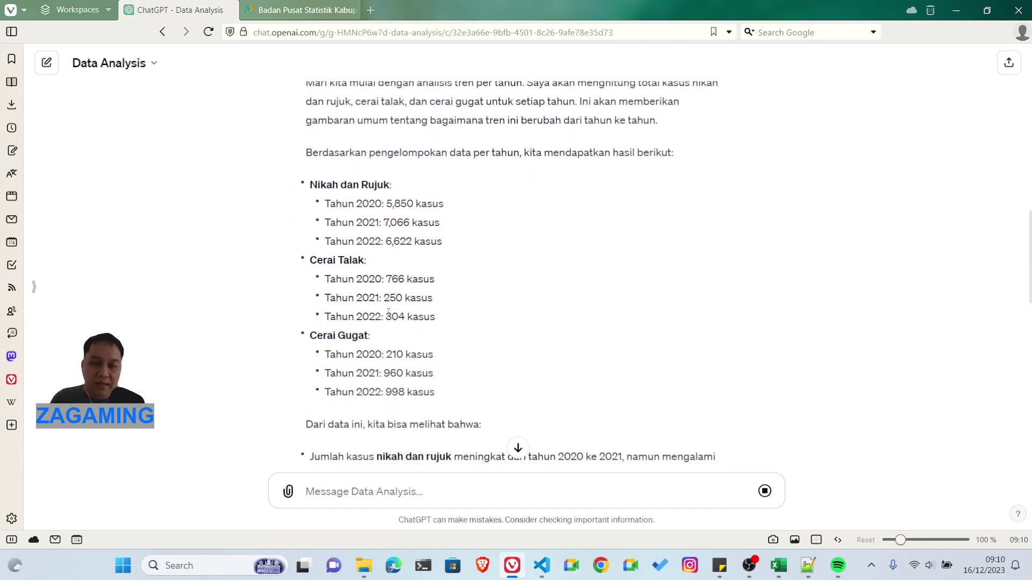
drag(347, 204, 442, 204)
drag(370, 206, 392, 245)
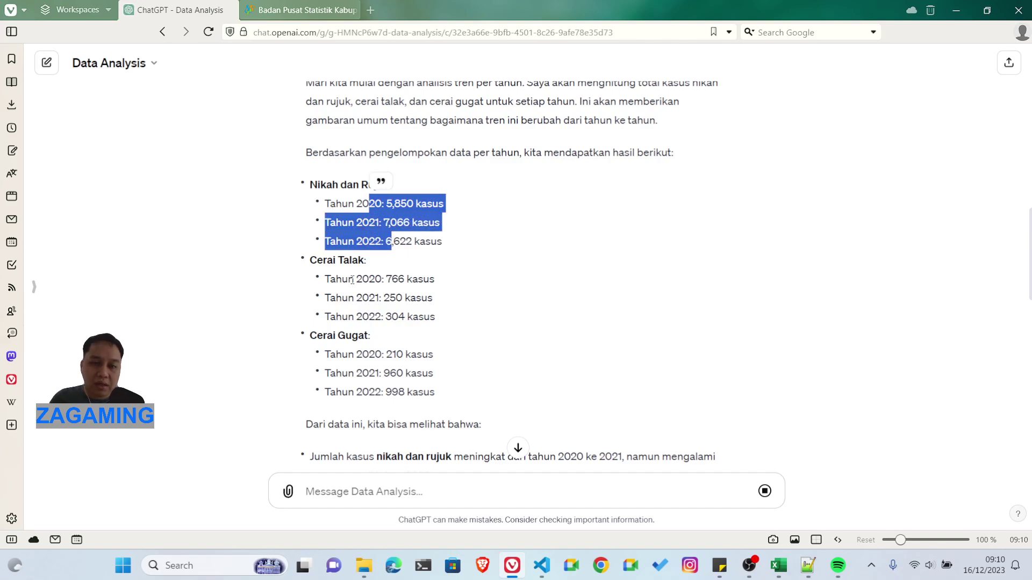
drag(352, 280, 394, 321)
click(347, 355)
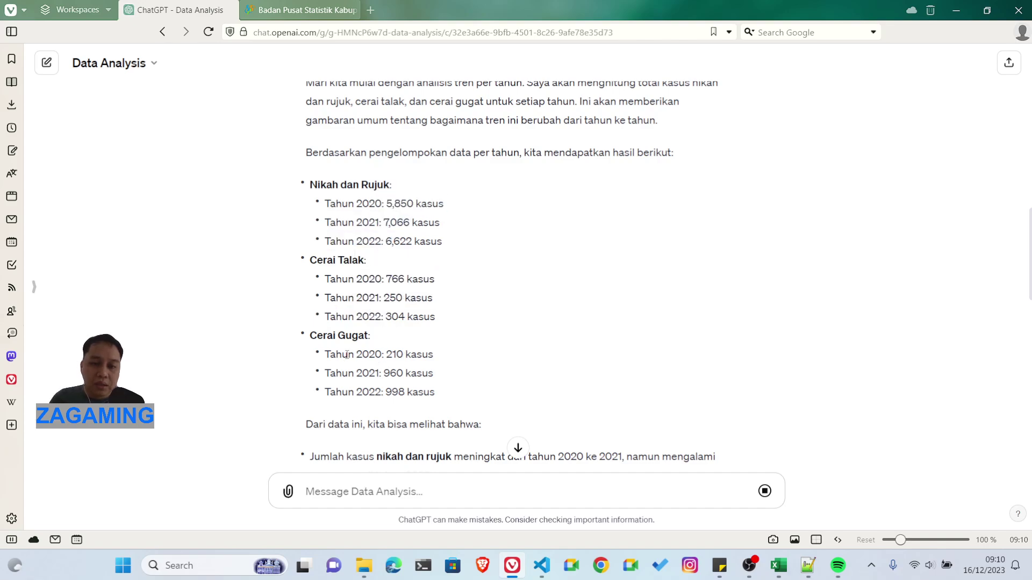
scroll(350, 366, down, 3)
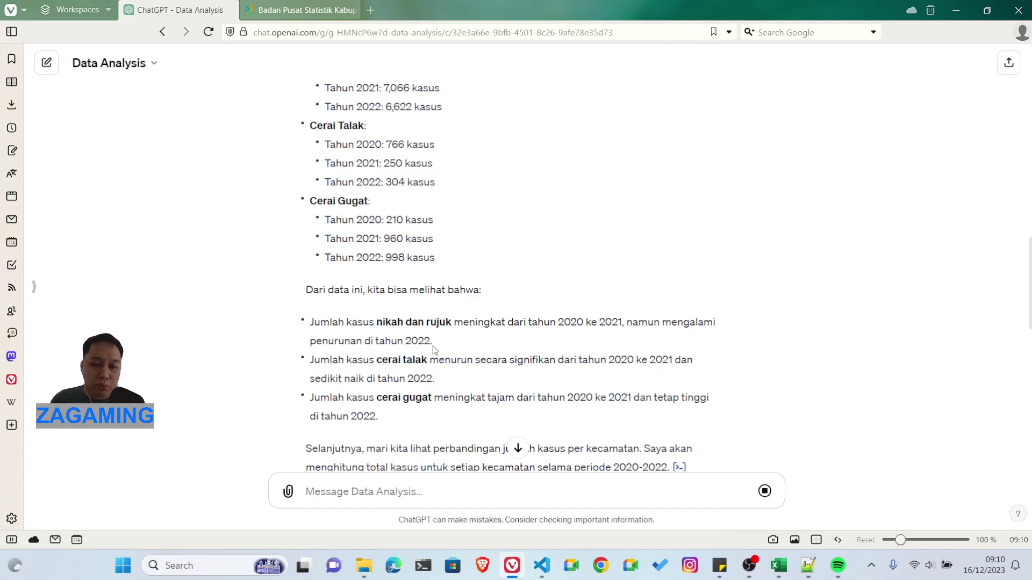
scroll(315, 364, down, 1)
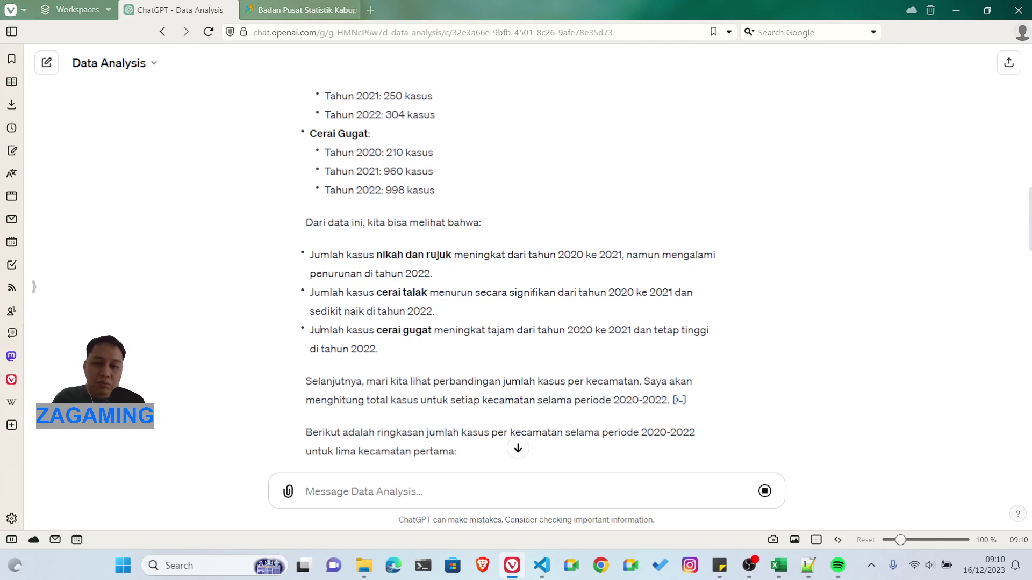
drag(321, 330, 393, 330)
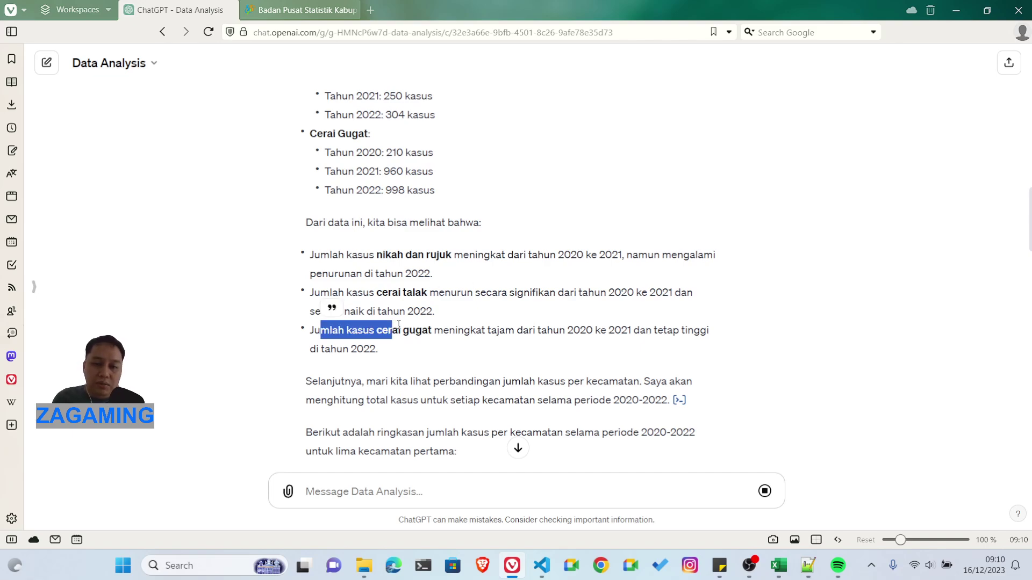
click(461, 330)
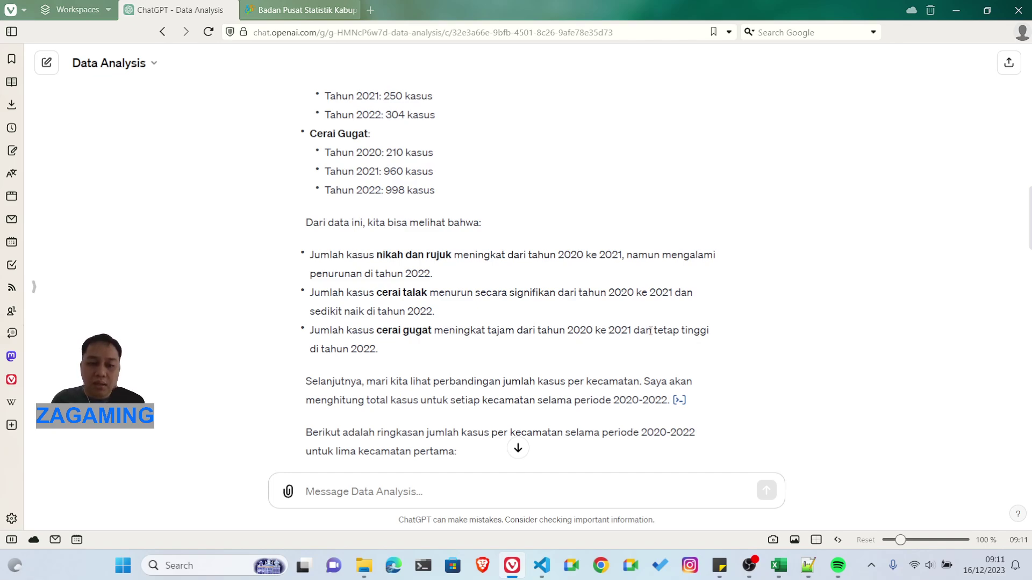
- Review the 2020-2022 case summary for the first five districts, starting with Bahuga
scroll(527, 315, down, 5)
scroll(516, 316, down, 1)
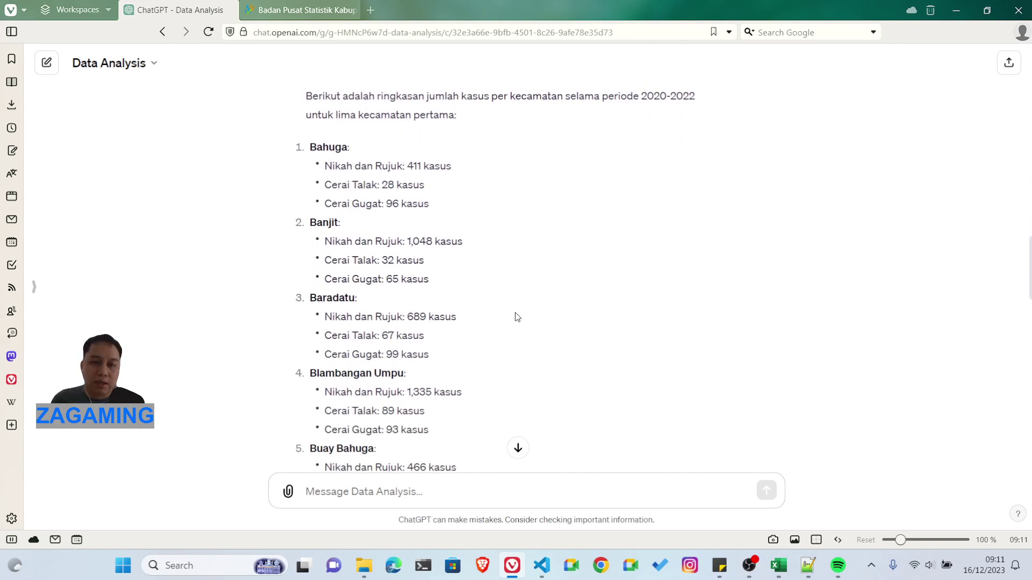
scroll(397, 306, up, 5)
scroll(403, 280, down, 3)
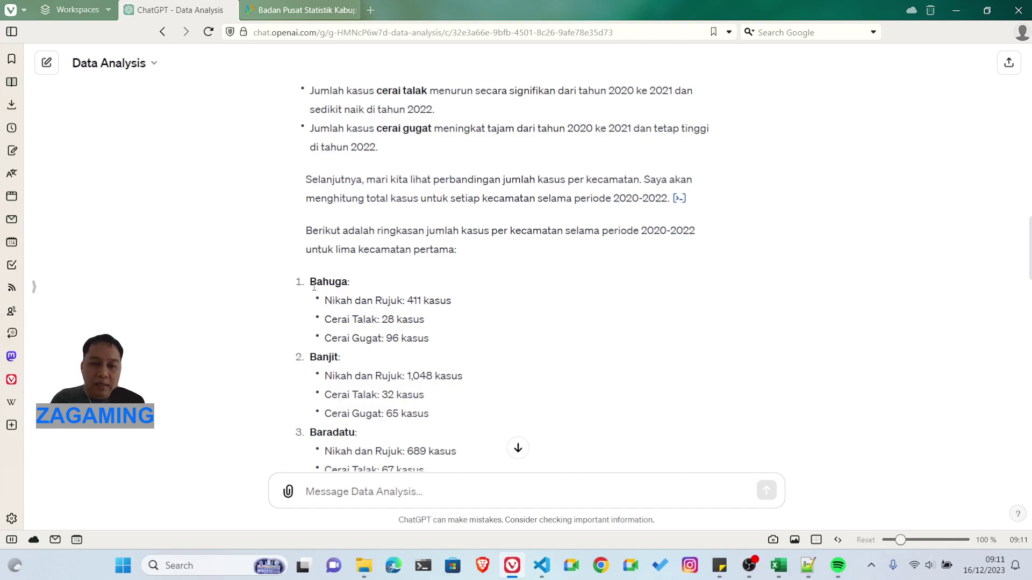
double_click(314, 286)
click(436, 289)
- Examine the Nikah dan Rujuk, Cerai Talak and Cerai Gugat trend charts per district and the explanation below them
scroll(437, 288, down, 10)
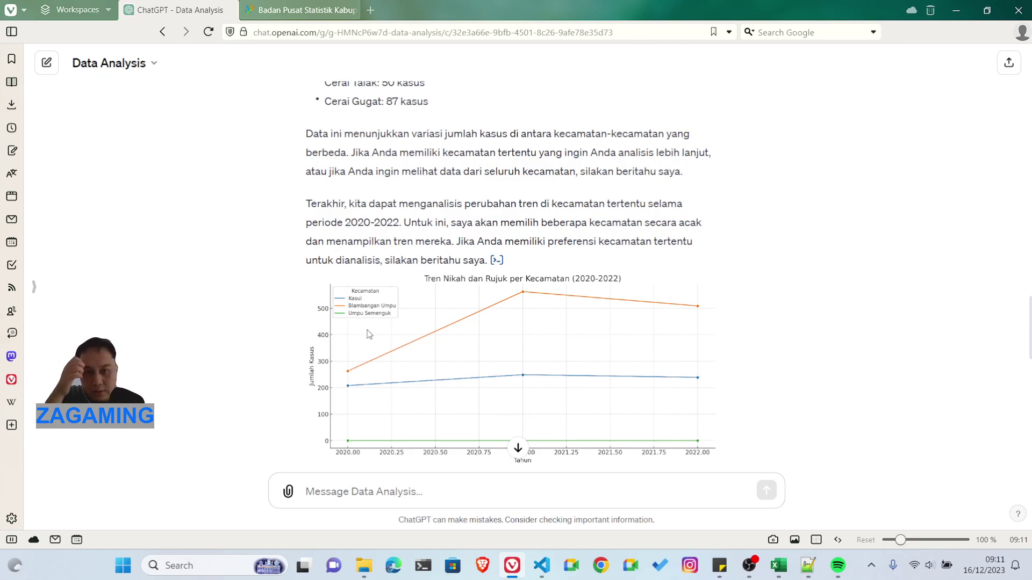
scroll(383, 326, down, 1)
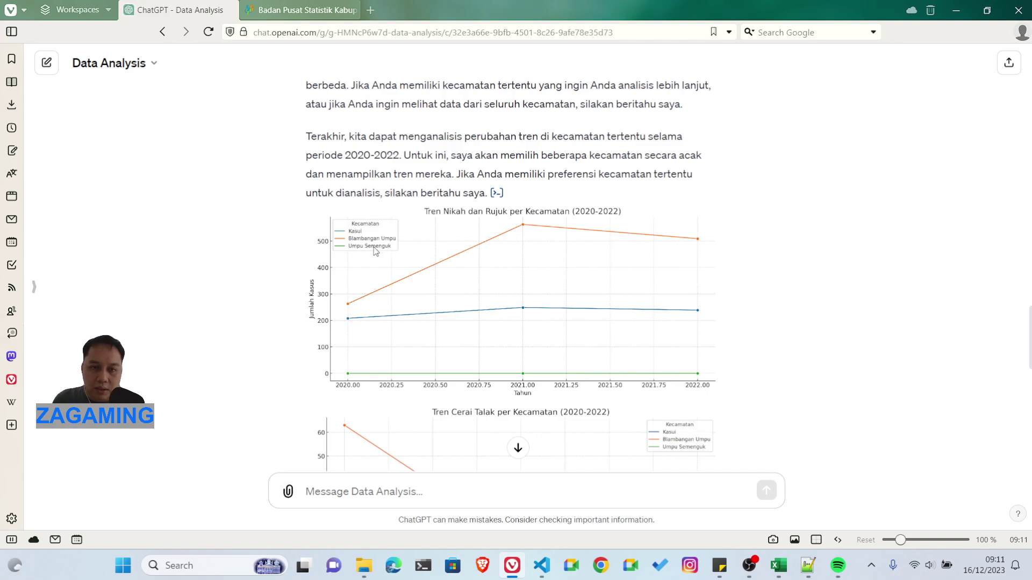
scroll(426, 356, down, 4)
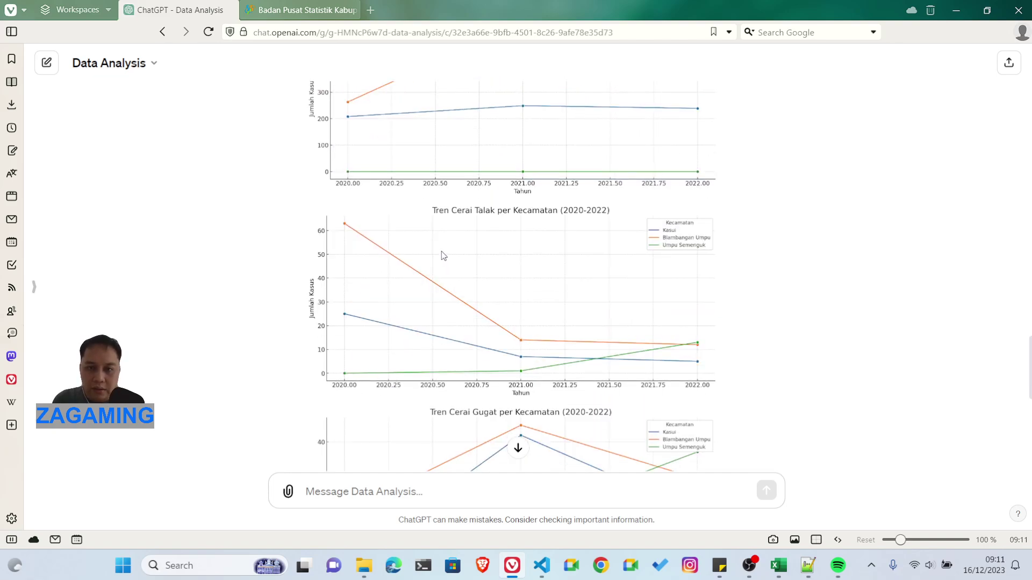
scroll(578, 273, up, 4)
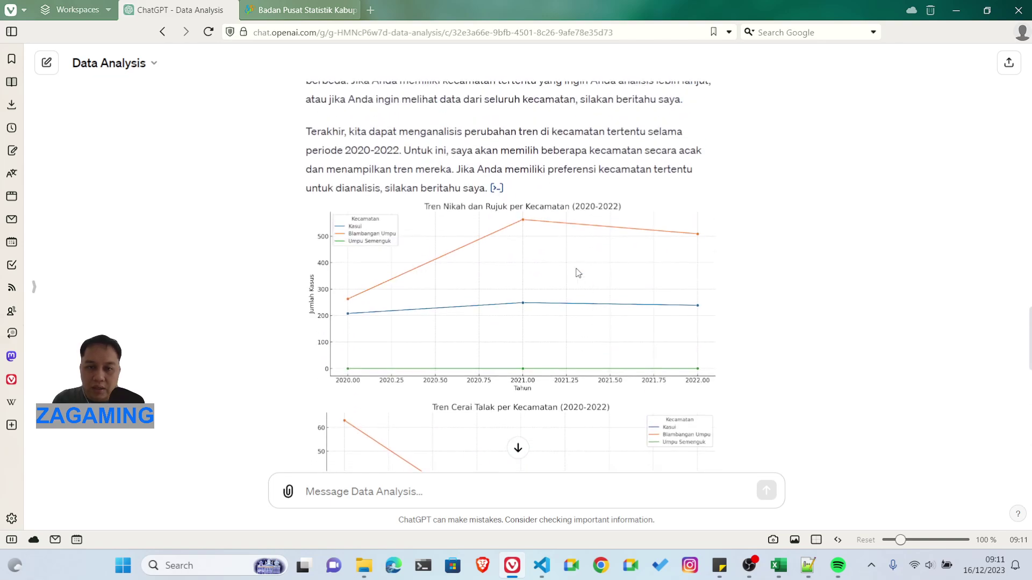
scroll(438, 293, down, 3)
scroll(372, 205, up, 1)
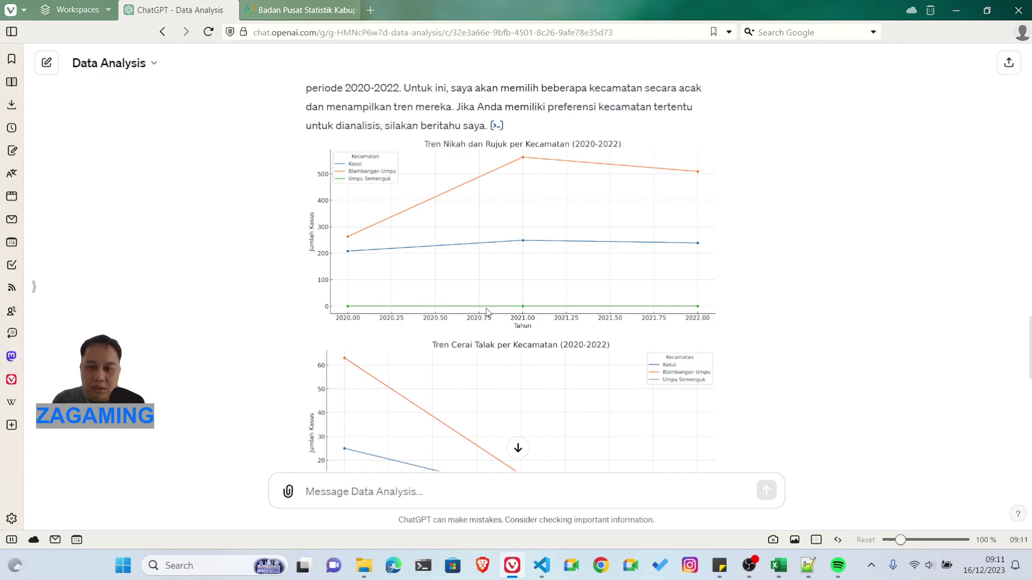
scroll(589, 318, down, 3)
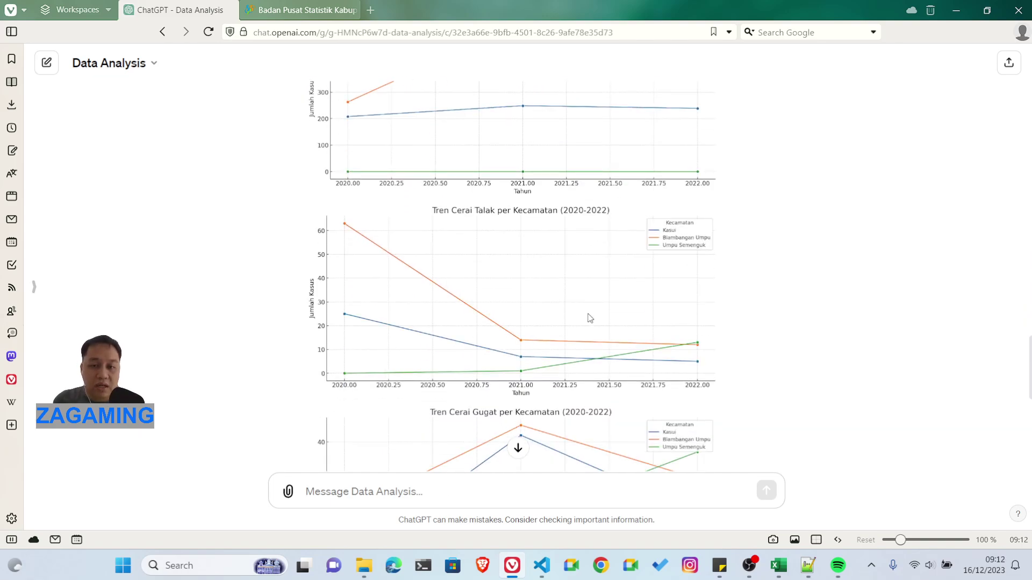
scroll(590, 319, down, 1)
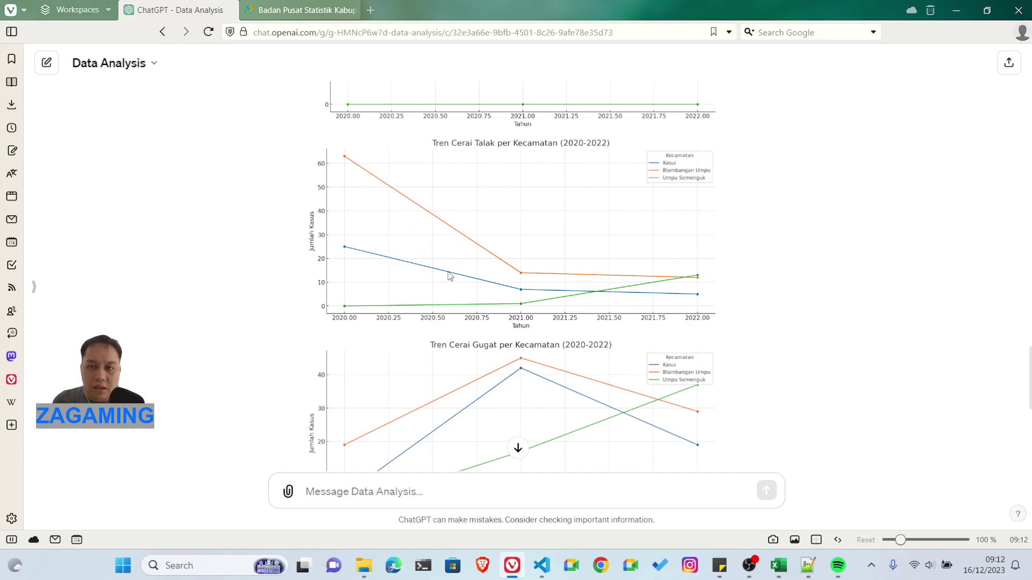
scroll(457, 302, down, 2)
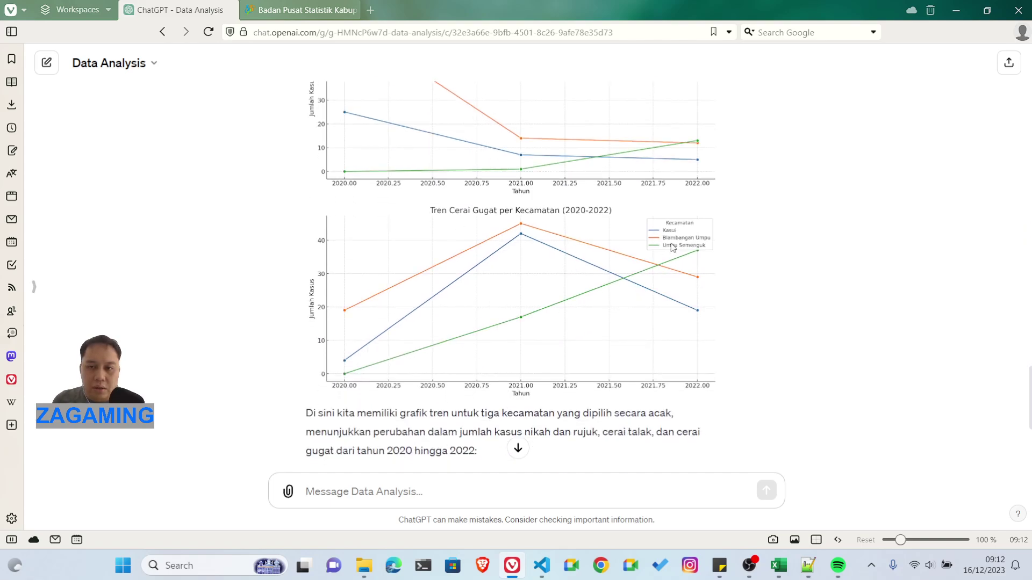
scroll(490, 309, down, 2)
scroll(490, 309, down, 2)
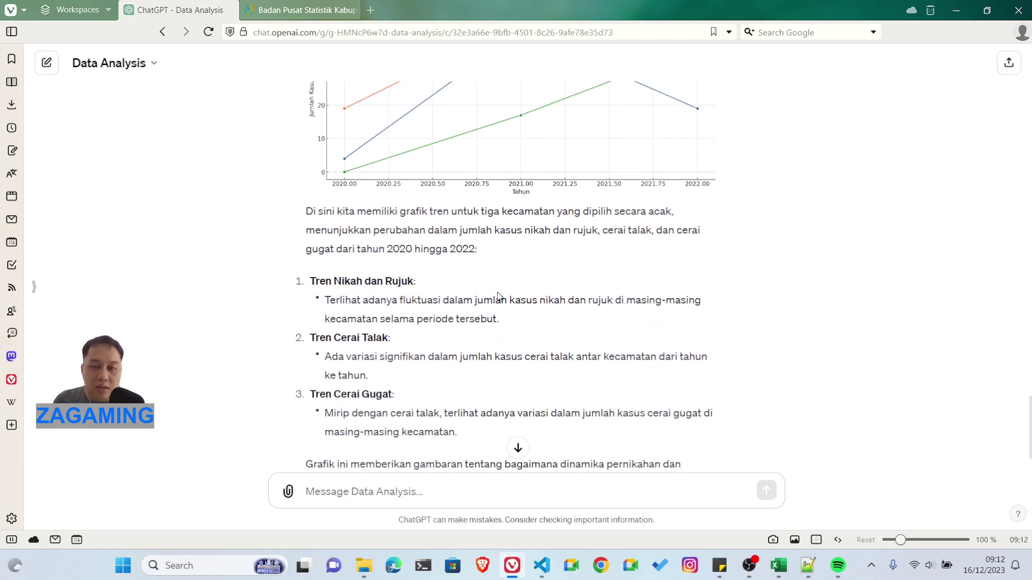
scroll(497, 295, up, 18)
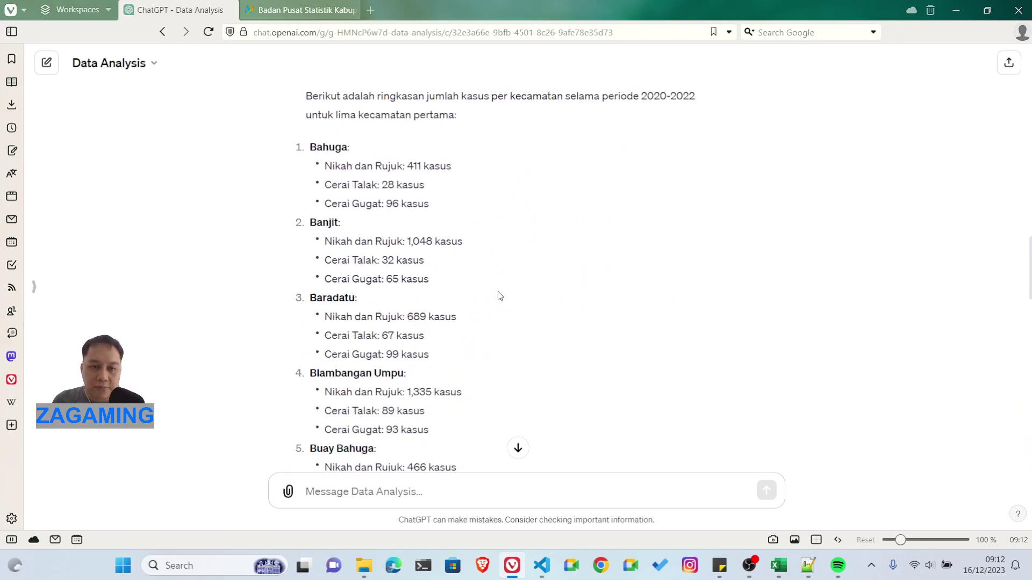
scroll(498, 292, down, 2)
scroll(497, 291, down, 15)
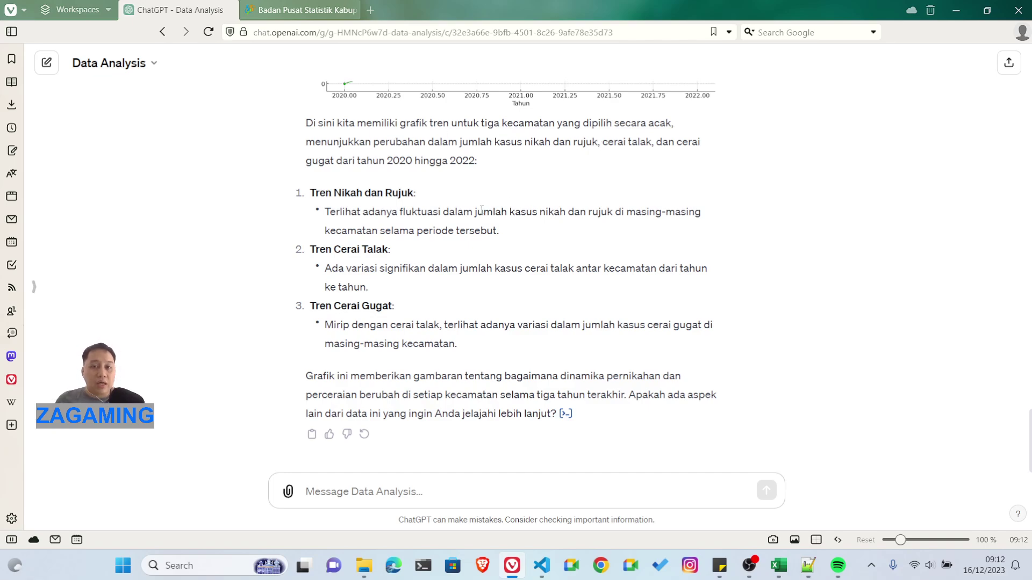
- Send the follow-up message "tolong tampilkan infografis dari hasil analisis anda"
click(434, 490)
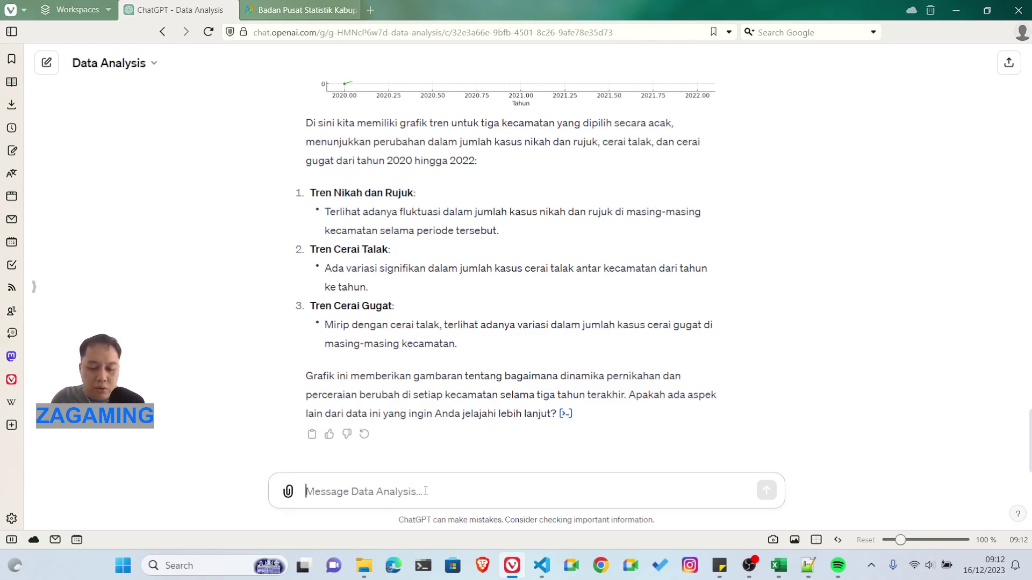
text(tolong tamp)
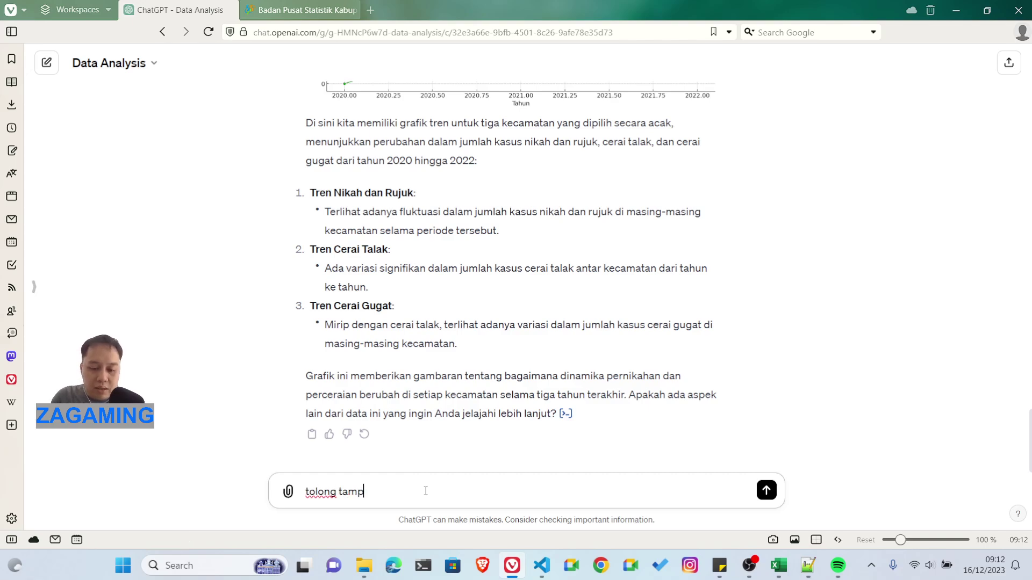
text(ilkan infogr)
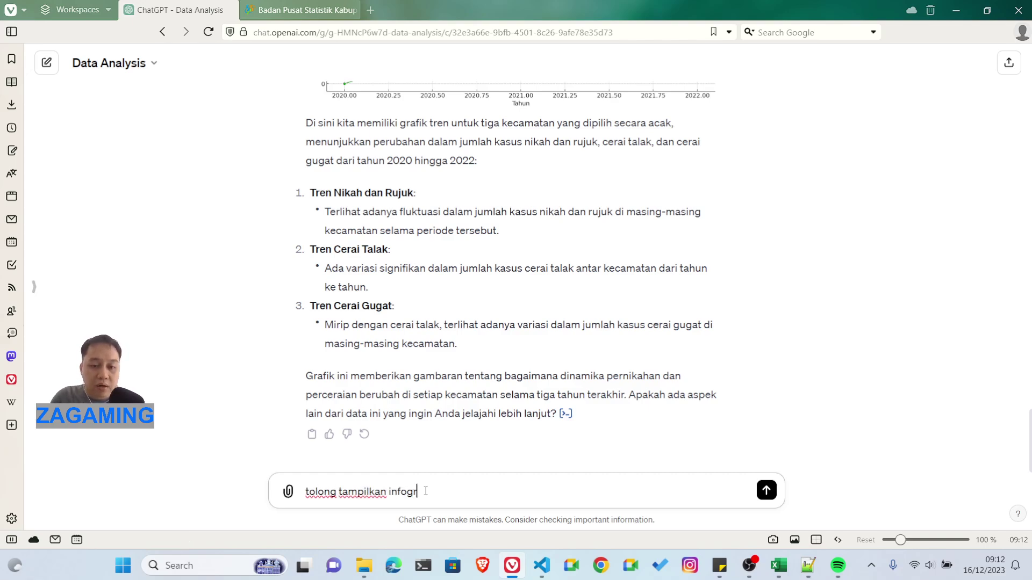
text(afis dari )
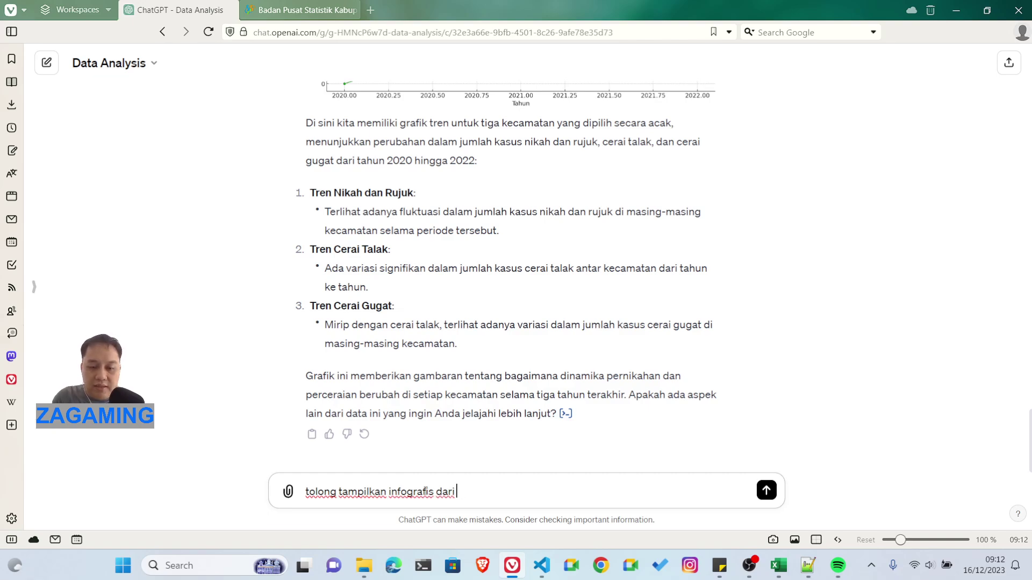
text(hasil analisis anda)
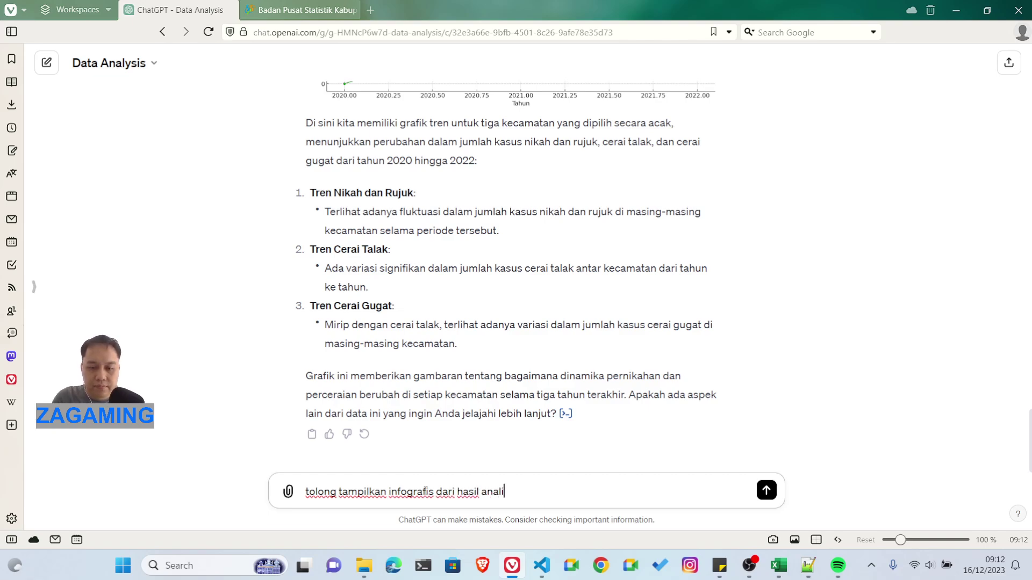
key(Return)
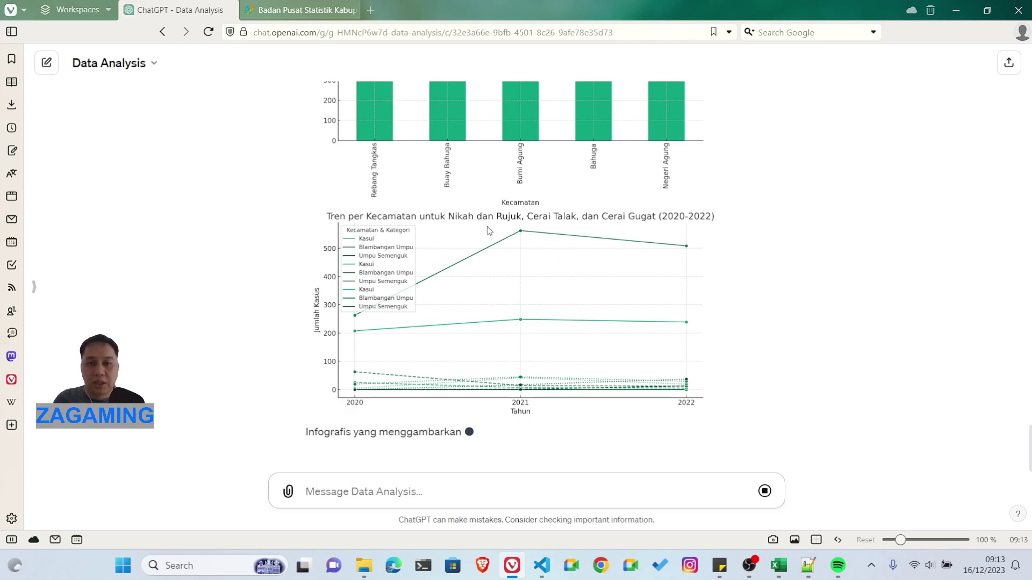
- Examine the generated infographic's outline, yearly trend chart and stacked bar chart comparing cases across several districts
scroll(477, 238, up, 10)
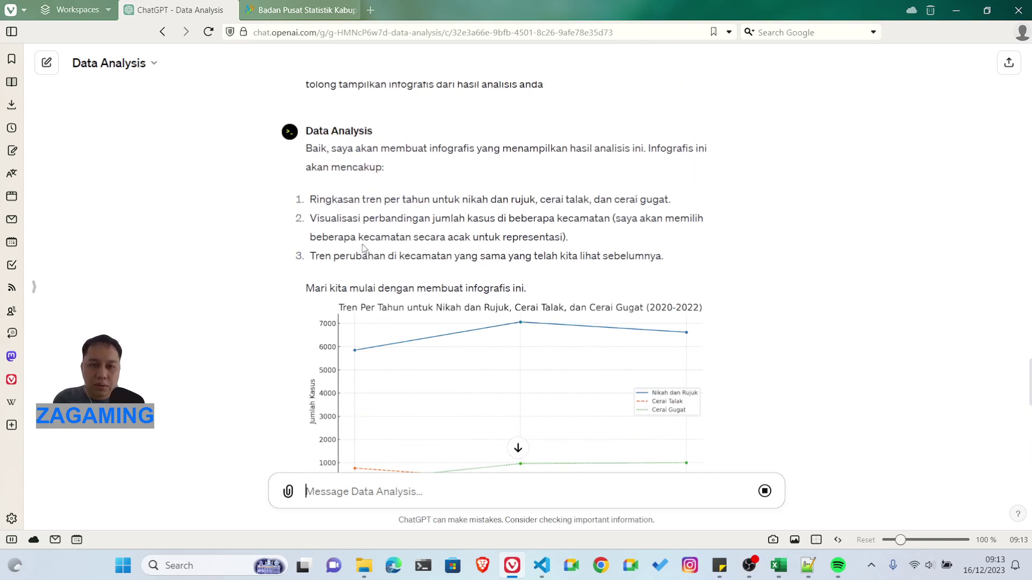
scroll(382, 290, down, 2)
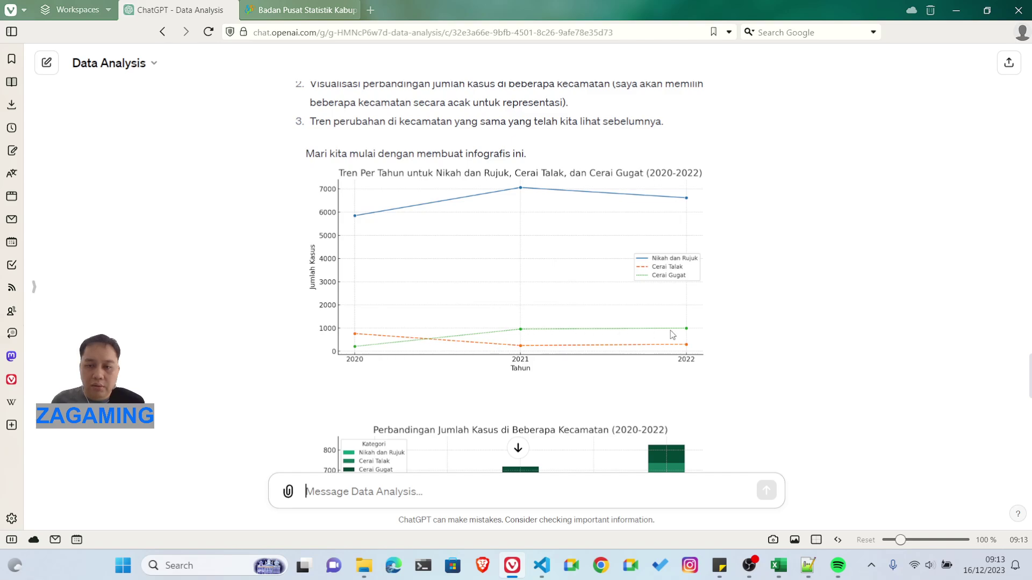
scroll(597, 325, down, 3)
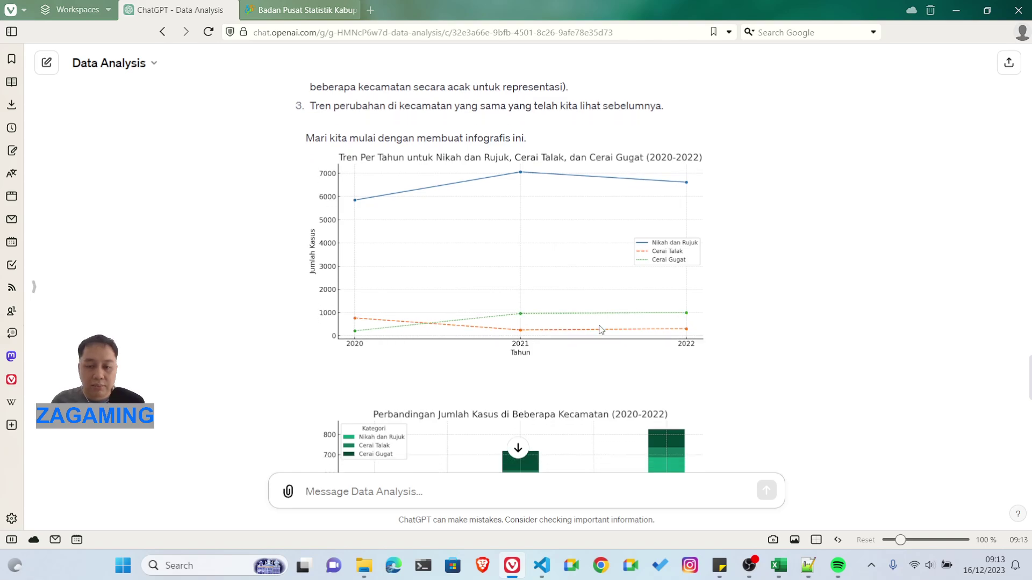
scroll(476, 312, down, 1)
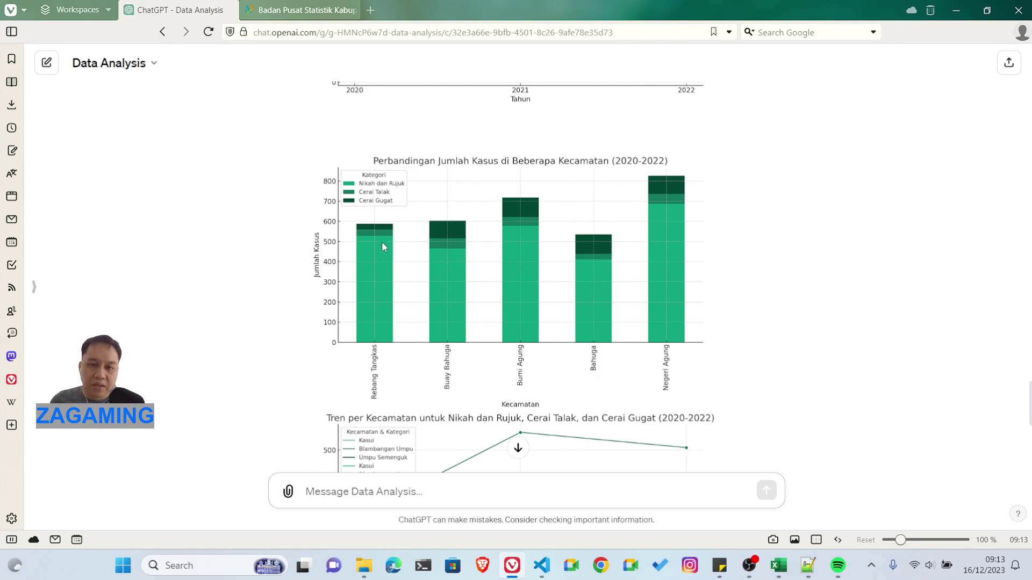
- Examine the infographic's per-district trend chart and the description of its contents below it
scroll(655, 307, down, 4)
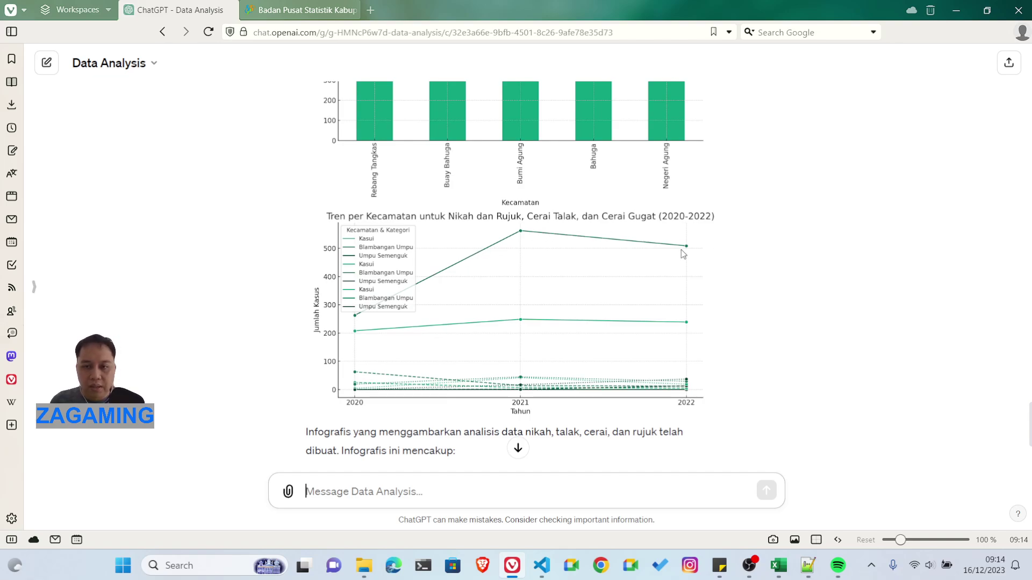
scroll(618, 267, down, 5)
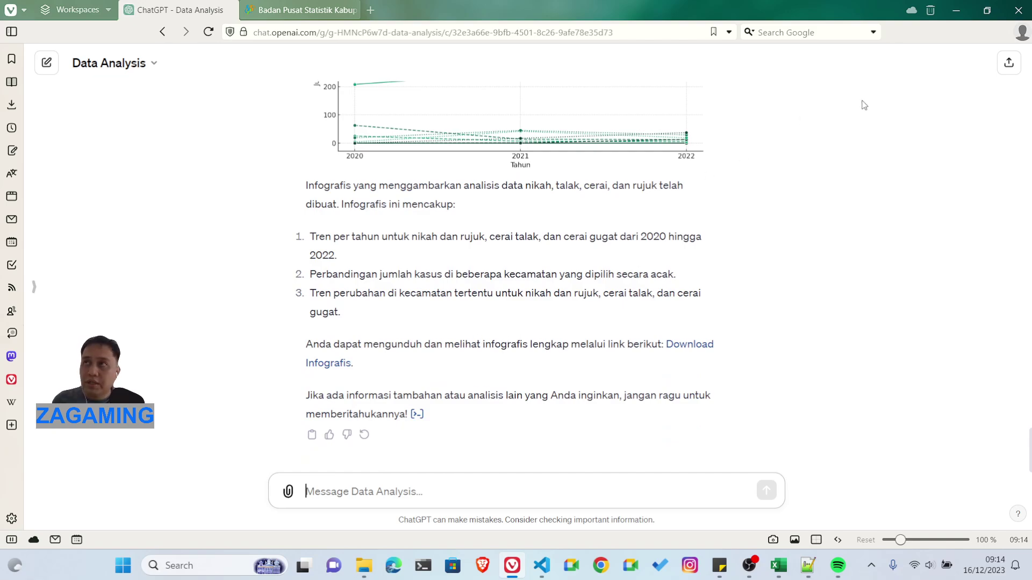
- Copy the three questions under "Tren dan Pola" from the Notepad++ notes and send them in the ChatGPT conversation
key(alt+Tab)
double_click(523, 82)
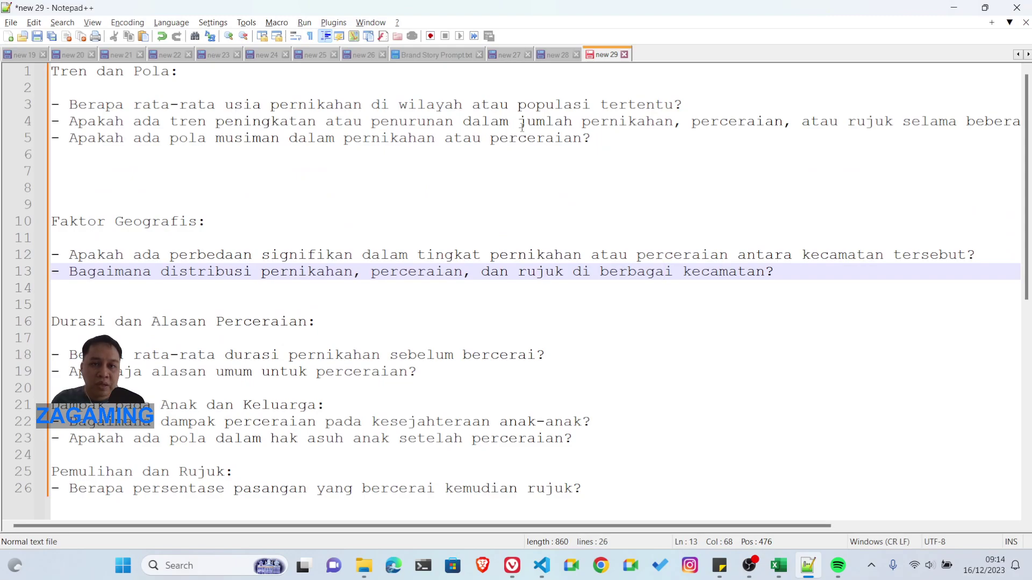
drag(594, 138, 51, 100)
key(ctrl+c)
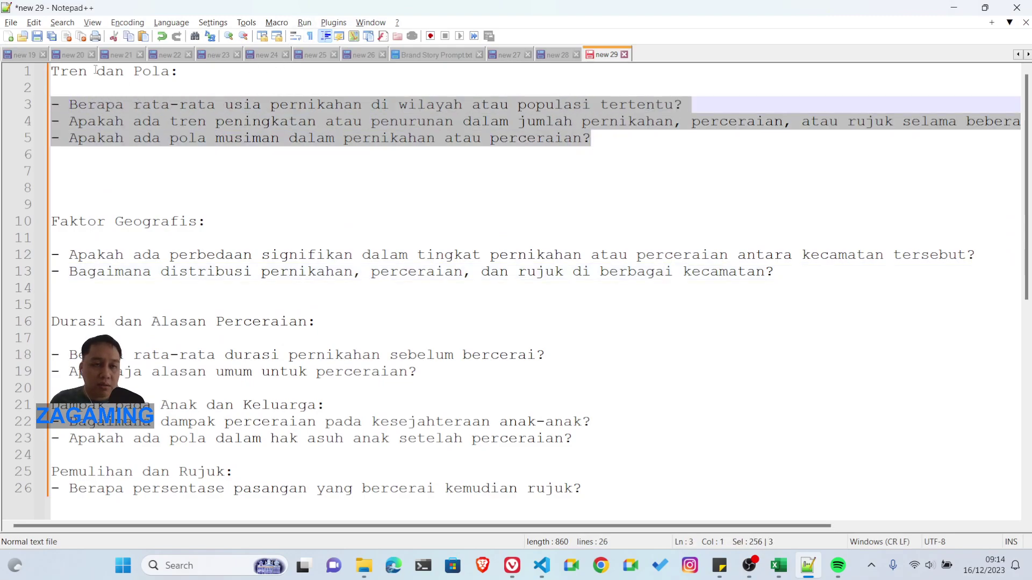
key(alt+Tab)
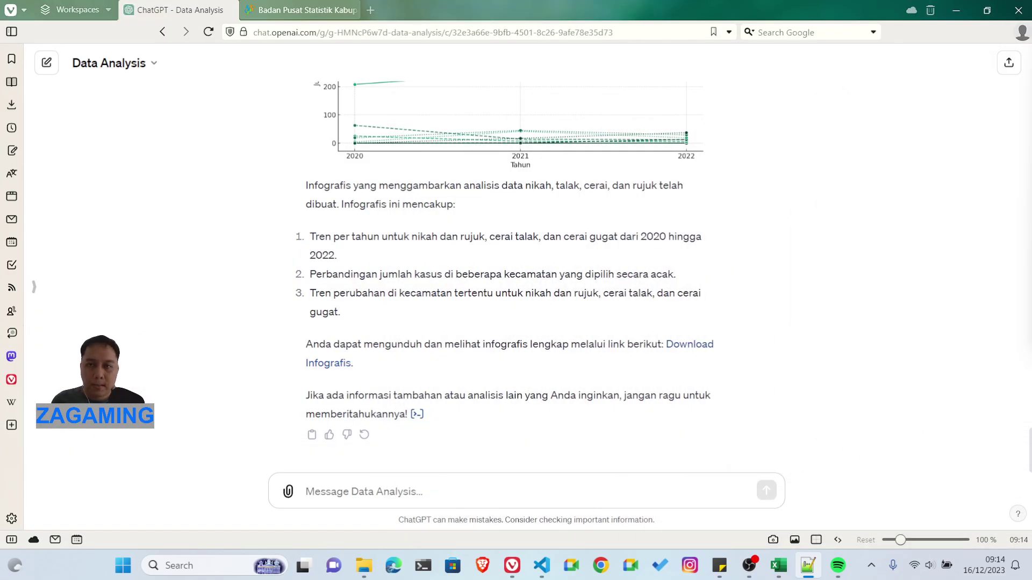
key(ctrl+v)
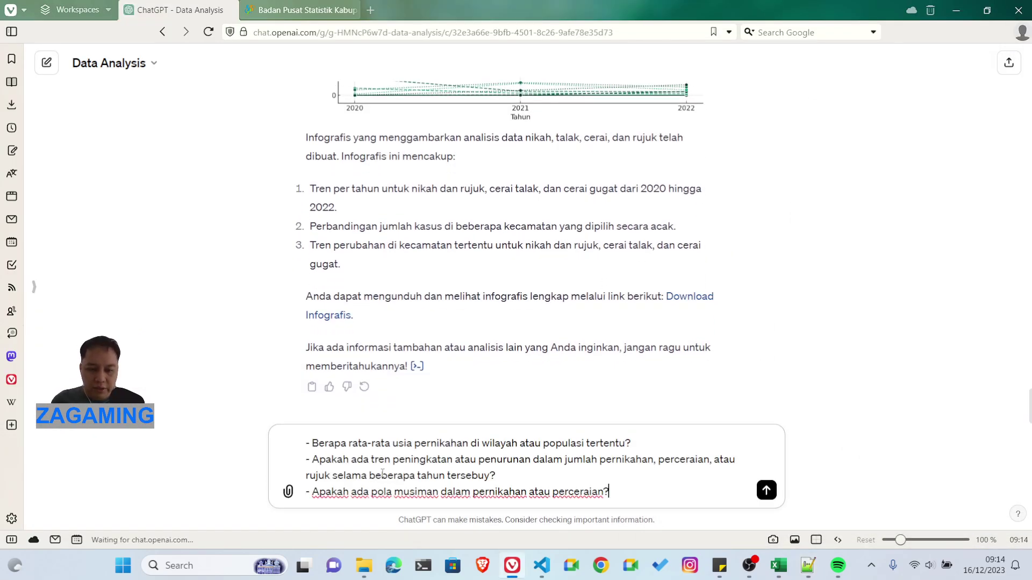
key(Return)
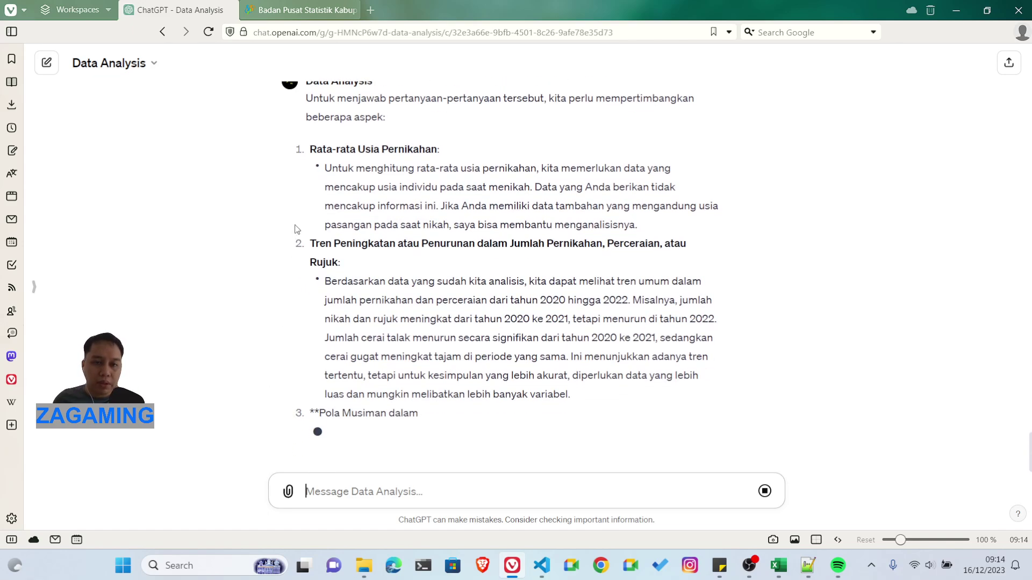
- Read the answer's three points on average marriage age, case trends and seasonal patterns in marriage or divorce
scroll(344, 225, up, 1)
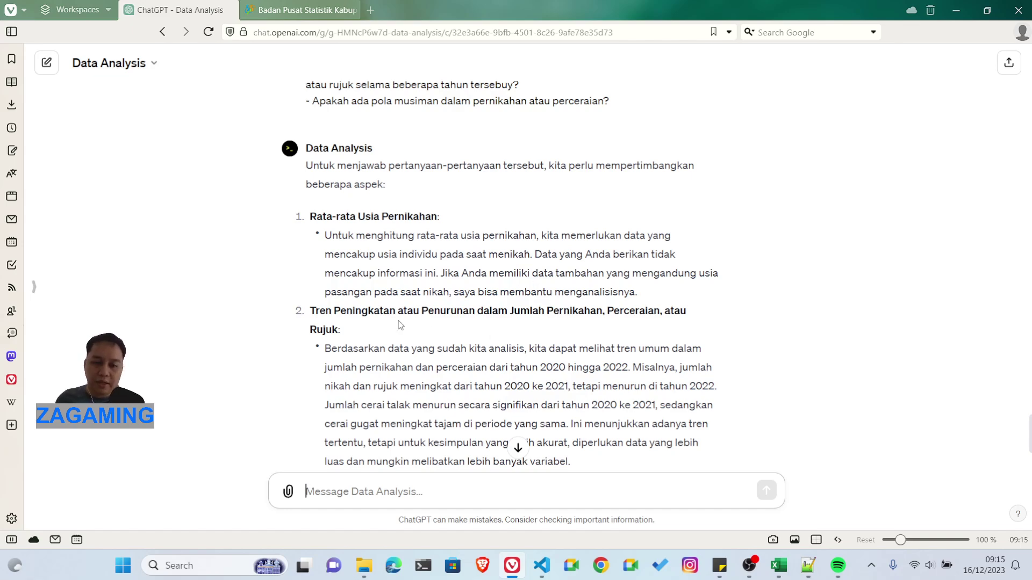
scroll(403, 325, down, 1)
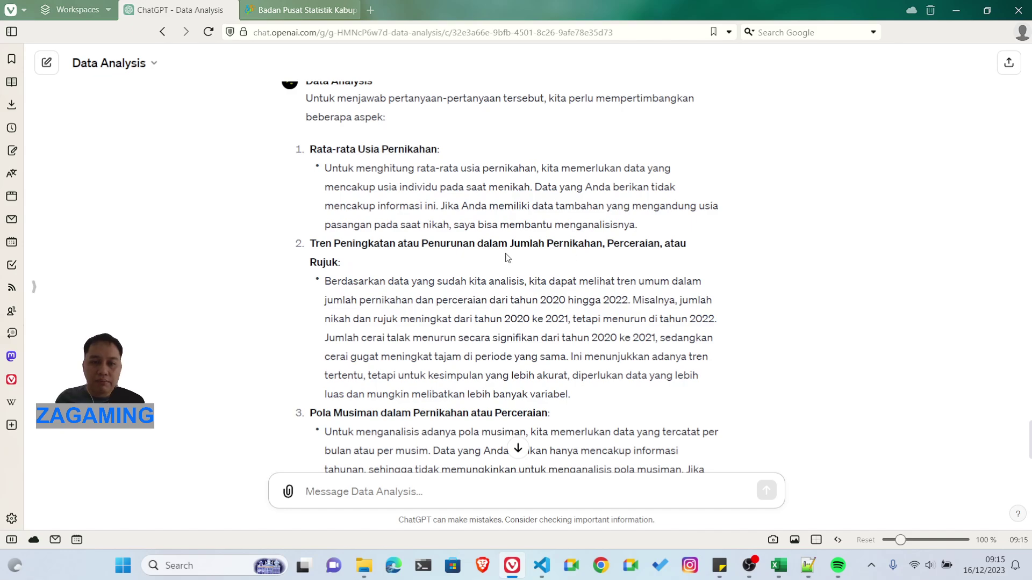
drag(363, 283, 488, 301)
click(506, 316)
scroll(508, 315, down, 2)
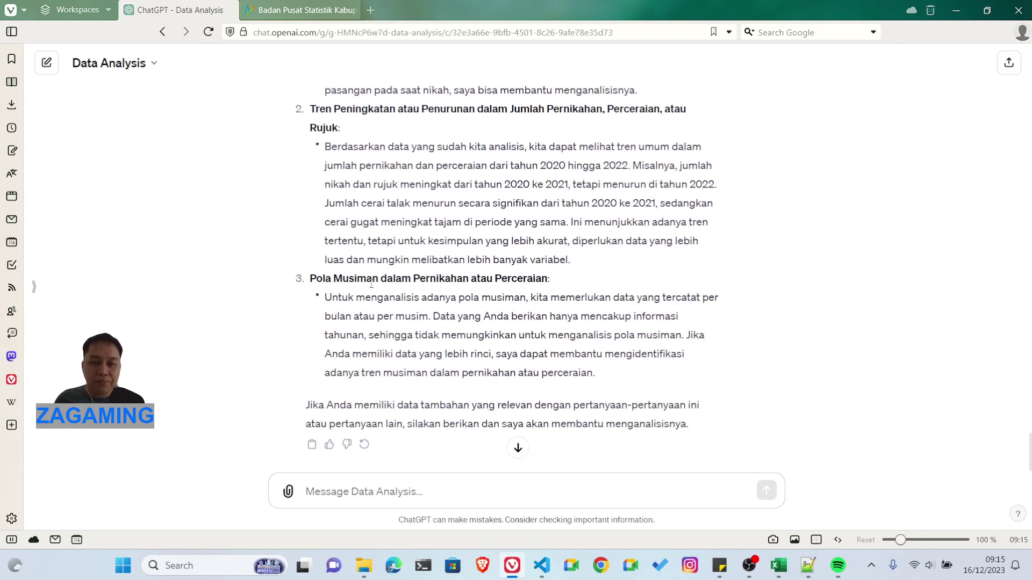
drag(362, 282, 476, 280)
click(375, 313)
drag(337, 297, 414, 297)
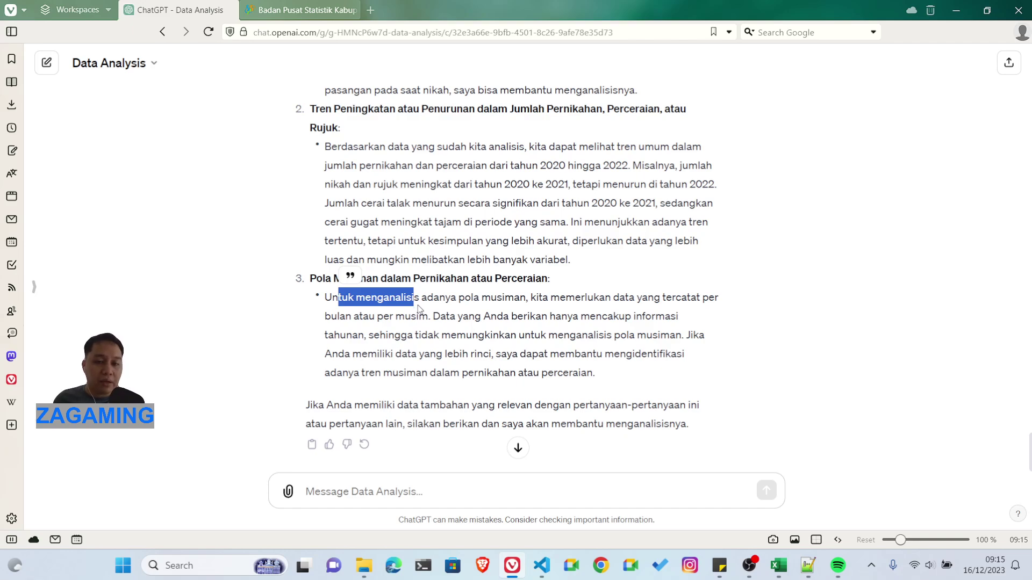
click(414, 302)
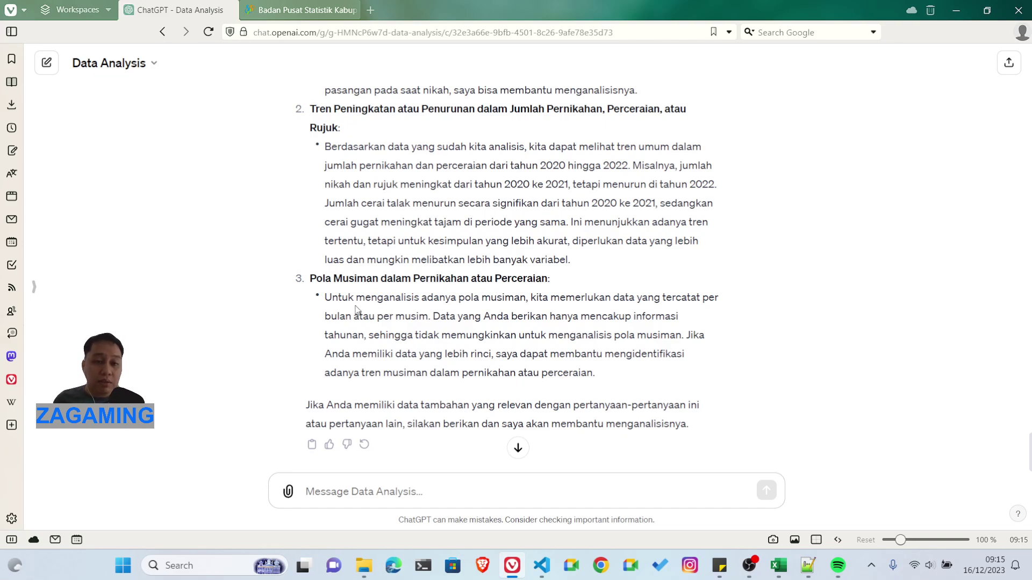
drag(345, 302, 457, 298)
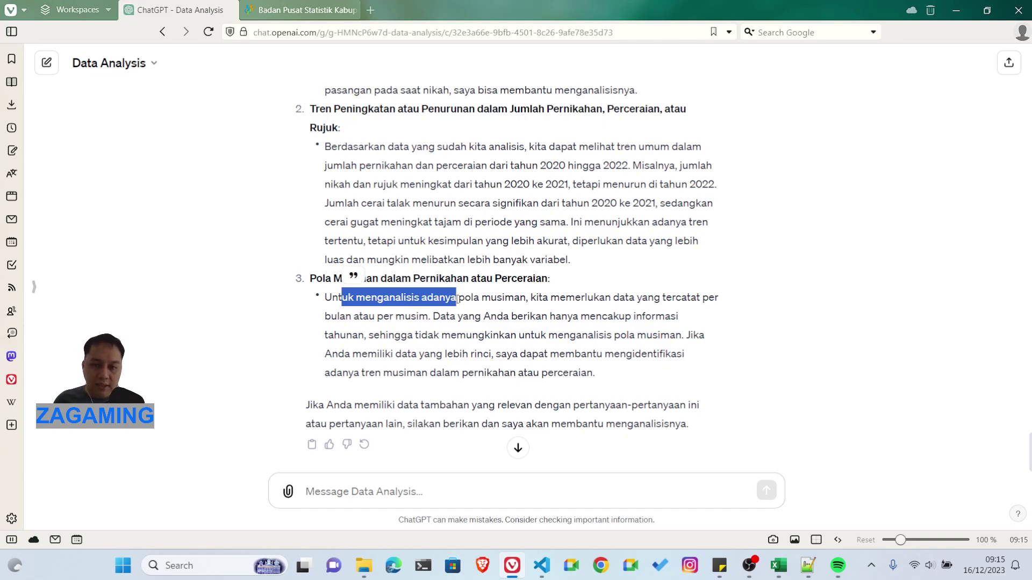
click(485, 303)
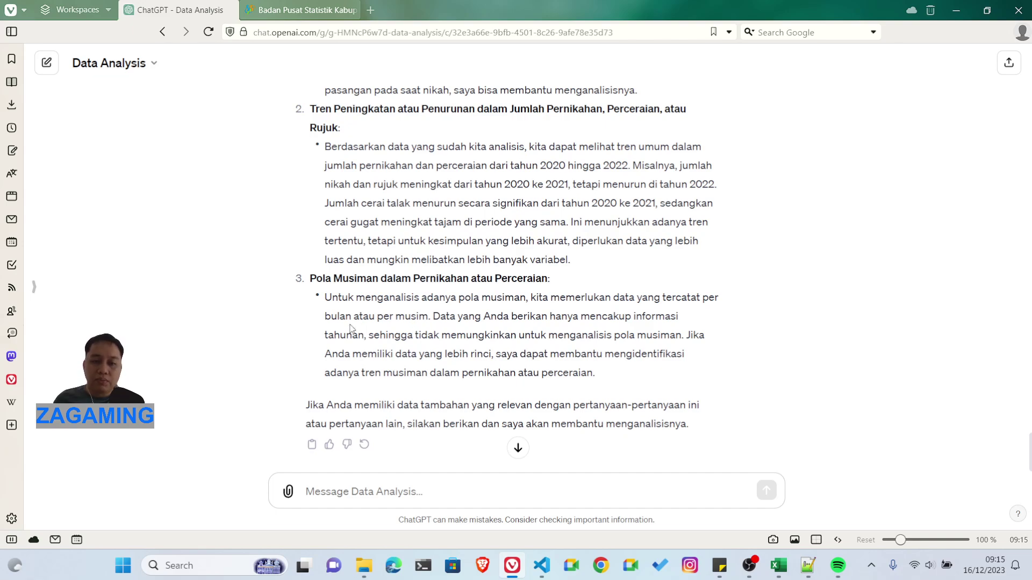
scroll(582, 360, down, 1)
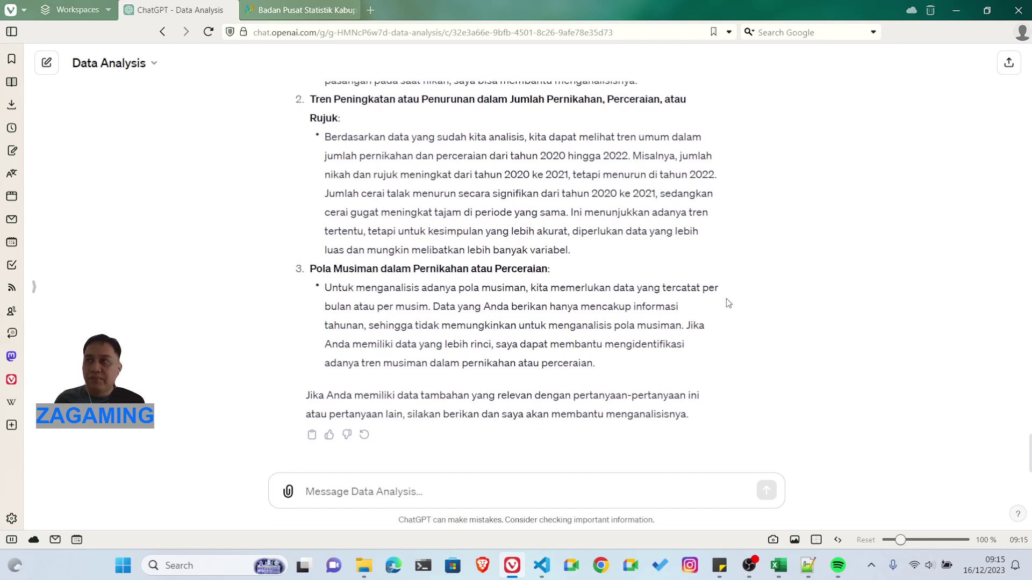
- Send the question "apa pola yang anda pelajari dari dataset tersebut terutama pada kabupaten Umpu Semenguk"
click(397, 484)
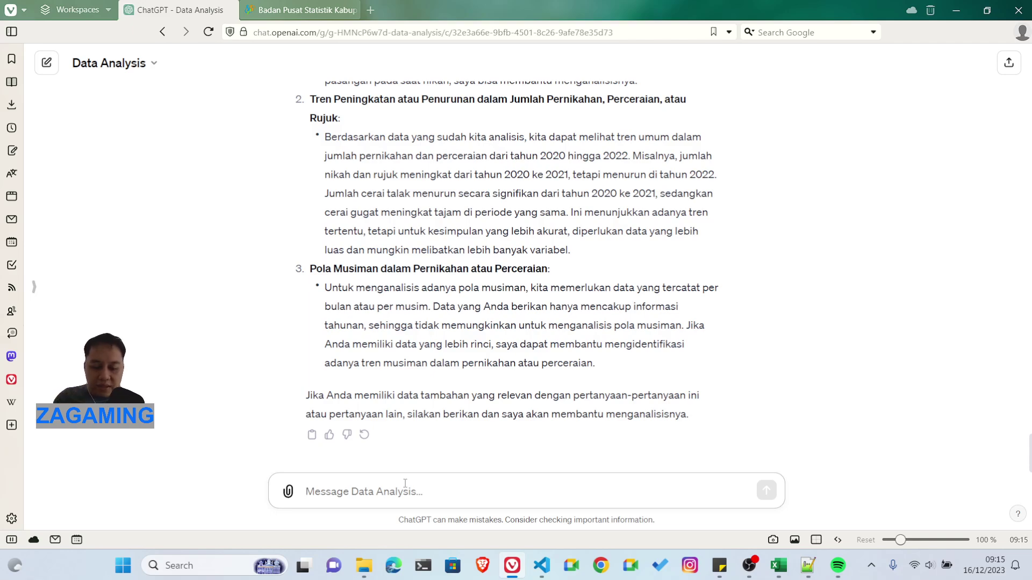
text(apa )
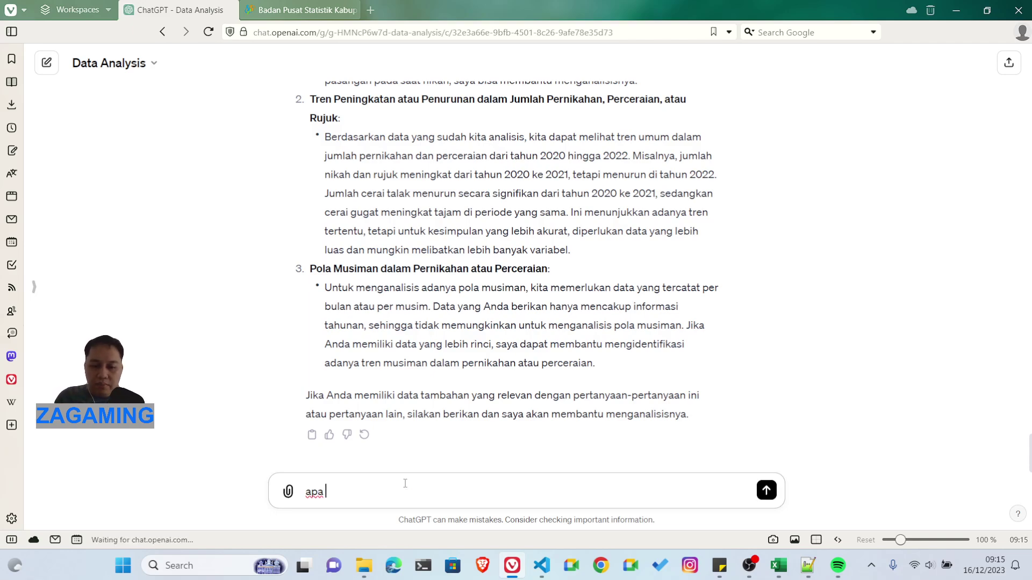
text(pola yang a)
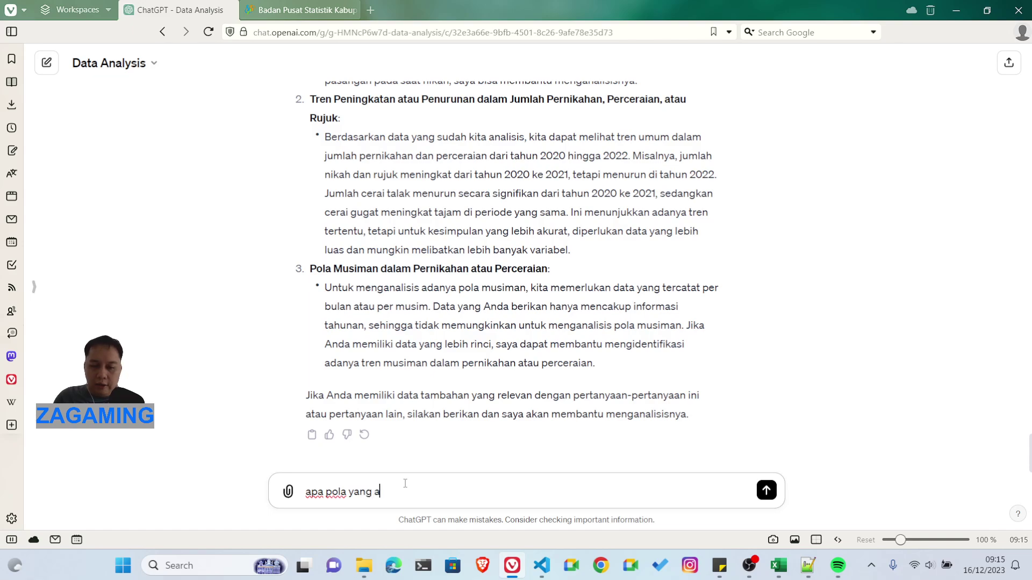
text(nda pelajari dari datas)
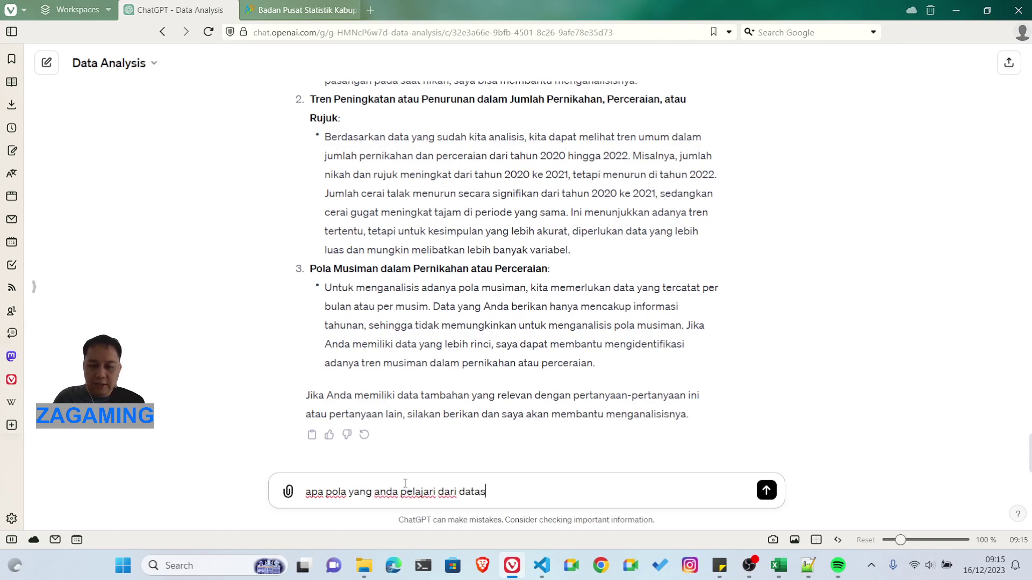
text(et tersebut ter)
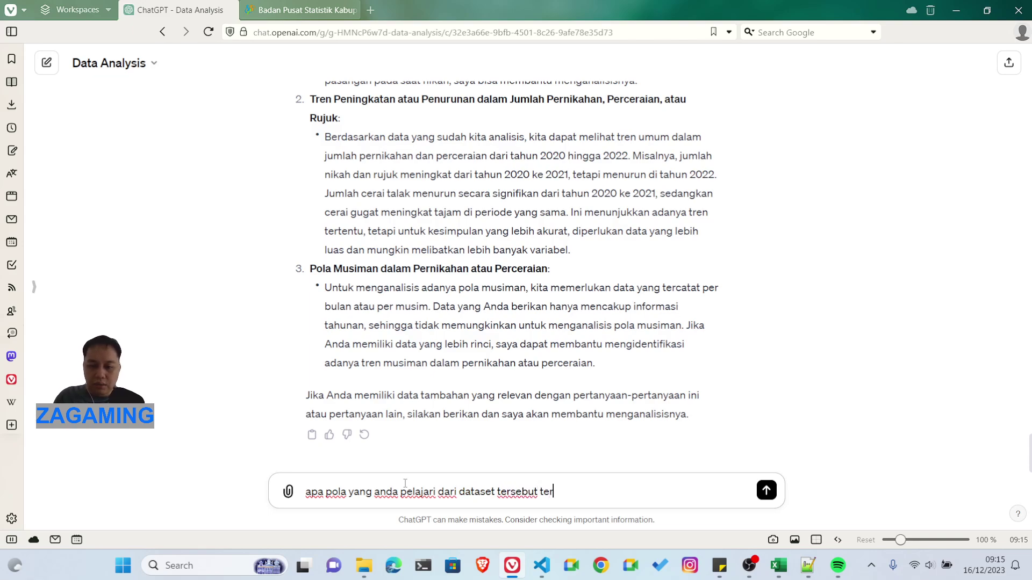
text(utama pada )
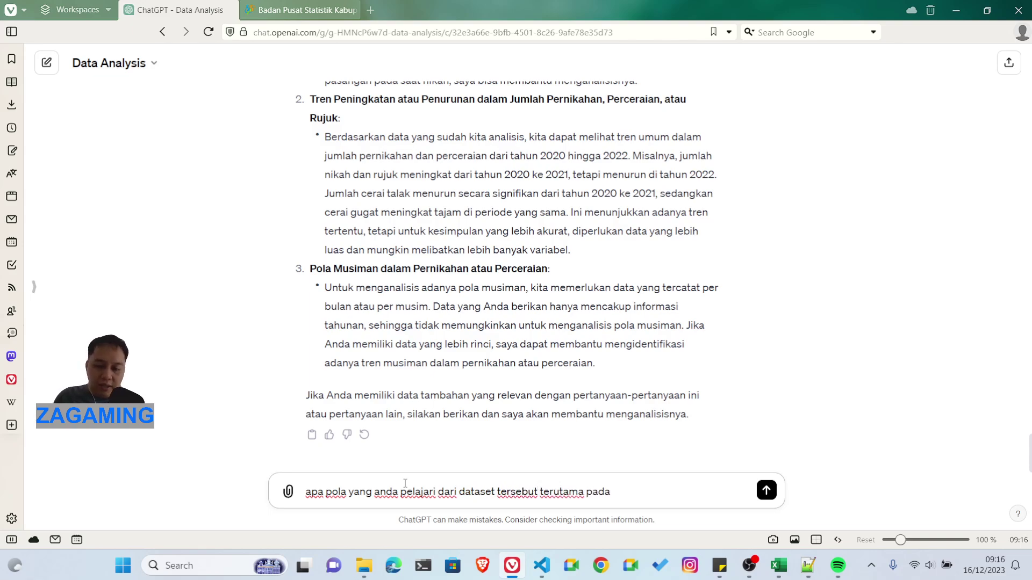
text(kabua)
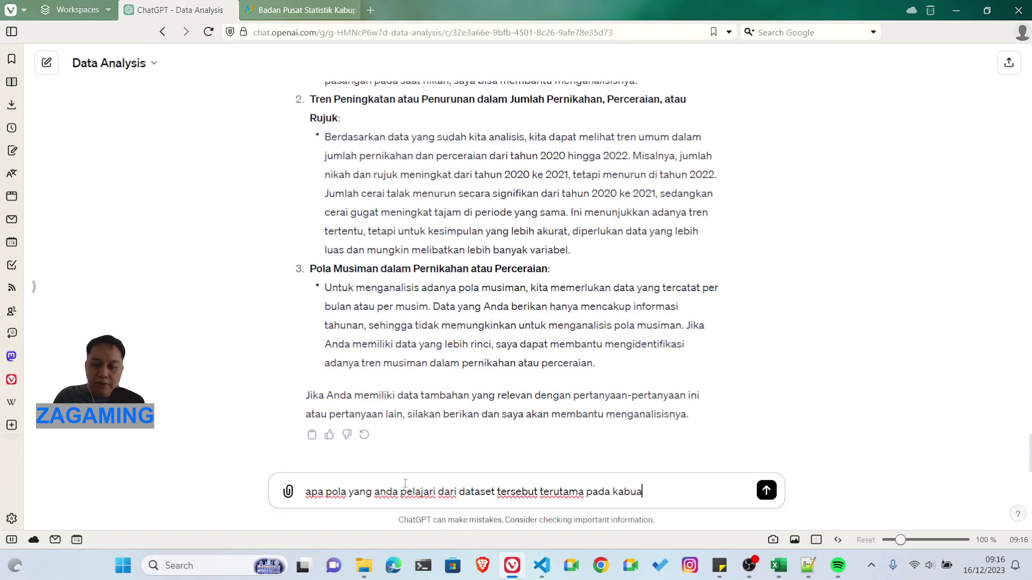
key(BackSpace)
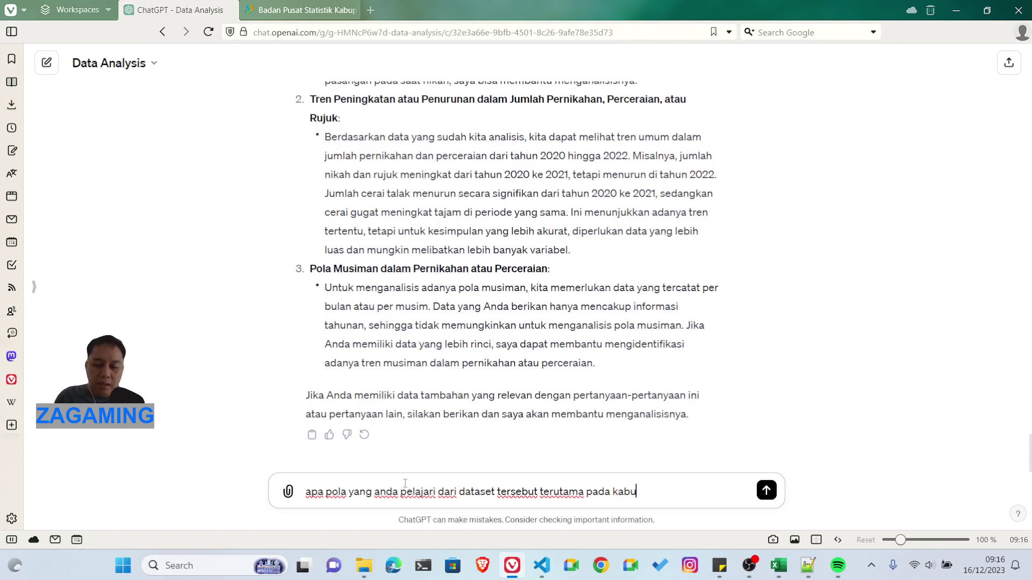
text(paten Umpu)
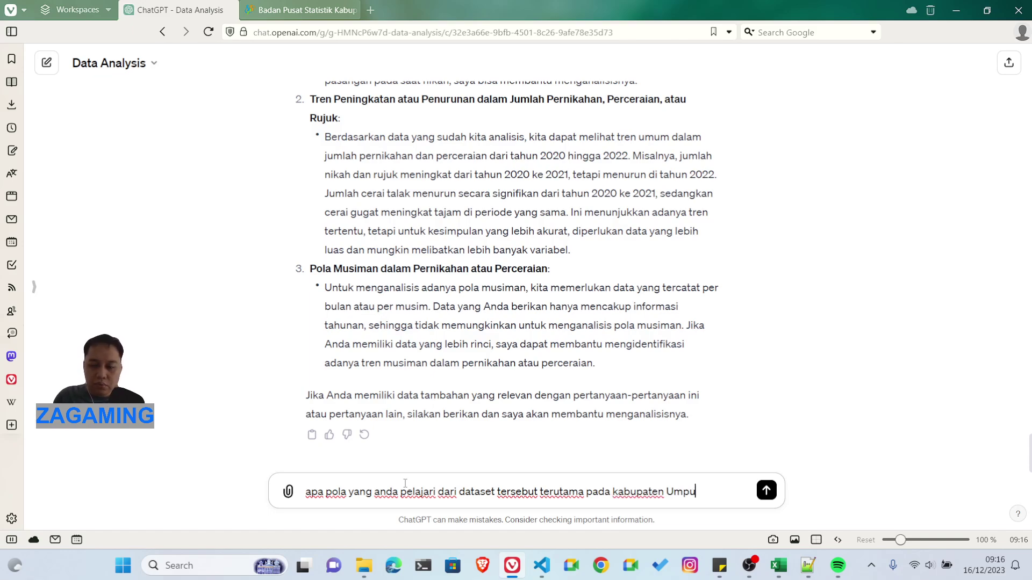
text( Semenguk)
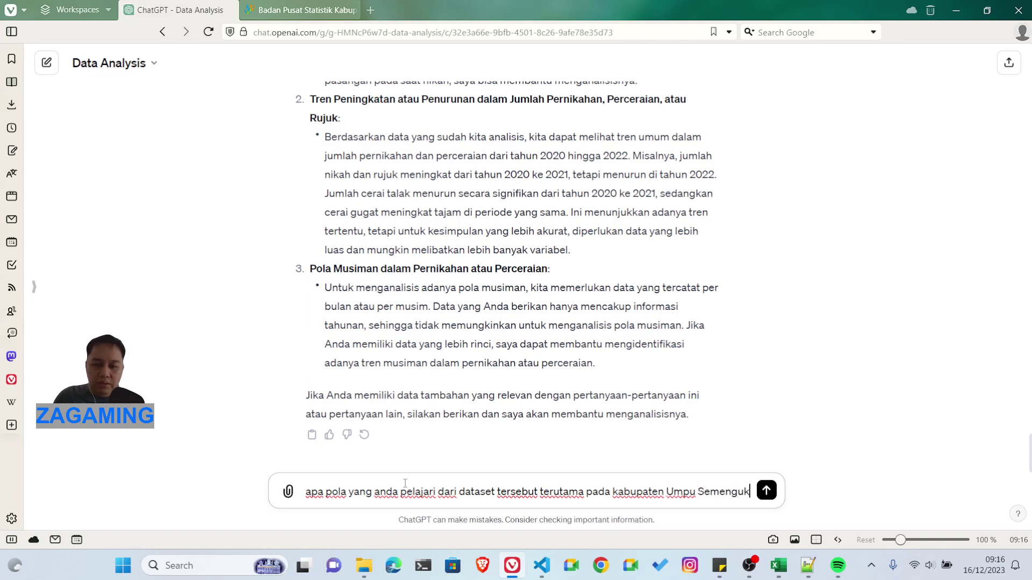
key(Return)
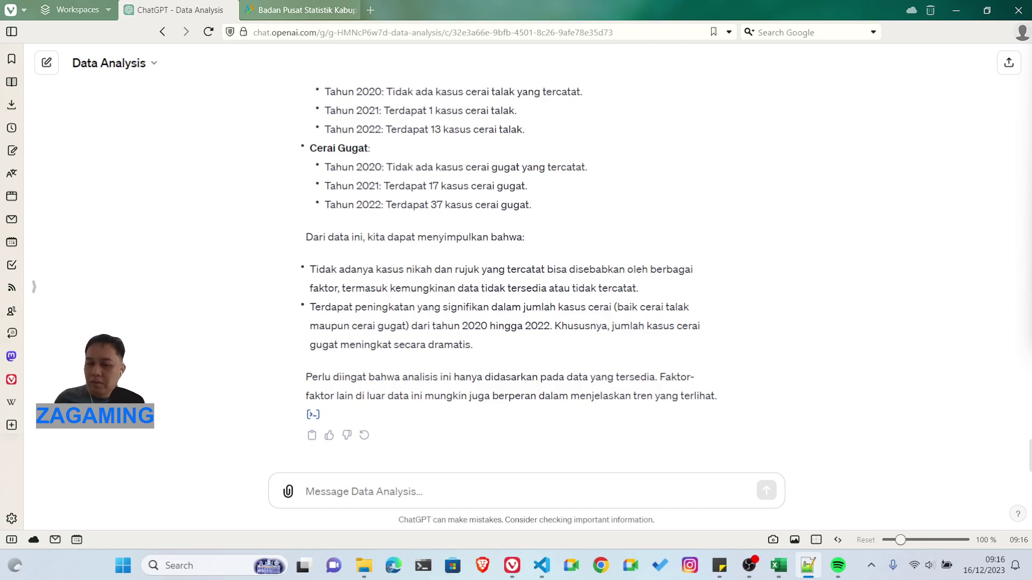
- Send the question "Bagaimana distribusi pernikahan, perceraian, dan rujuk di berbagai kecamatan?"
click(423, 492)
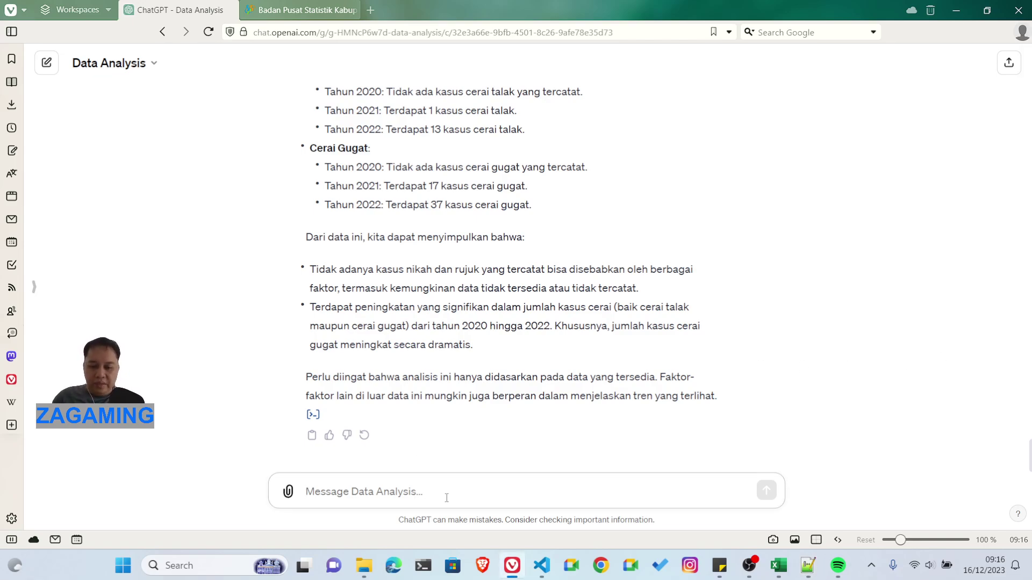
text(Bagaimana distribusi pernikahan, perceraian, dan rujuk di berbagai kecamatan?)
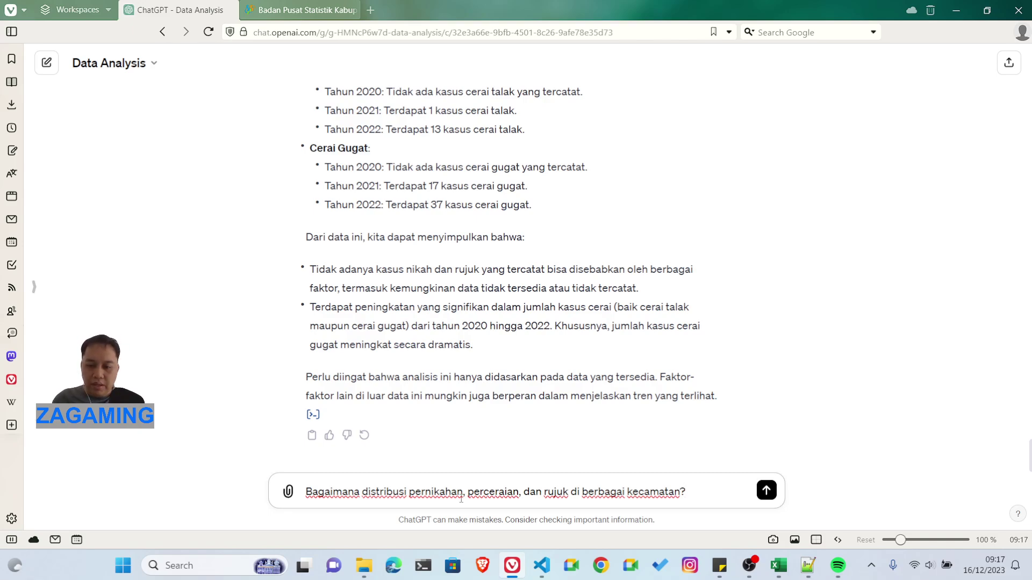
key(Return)
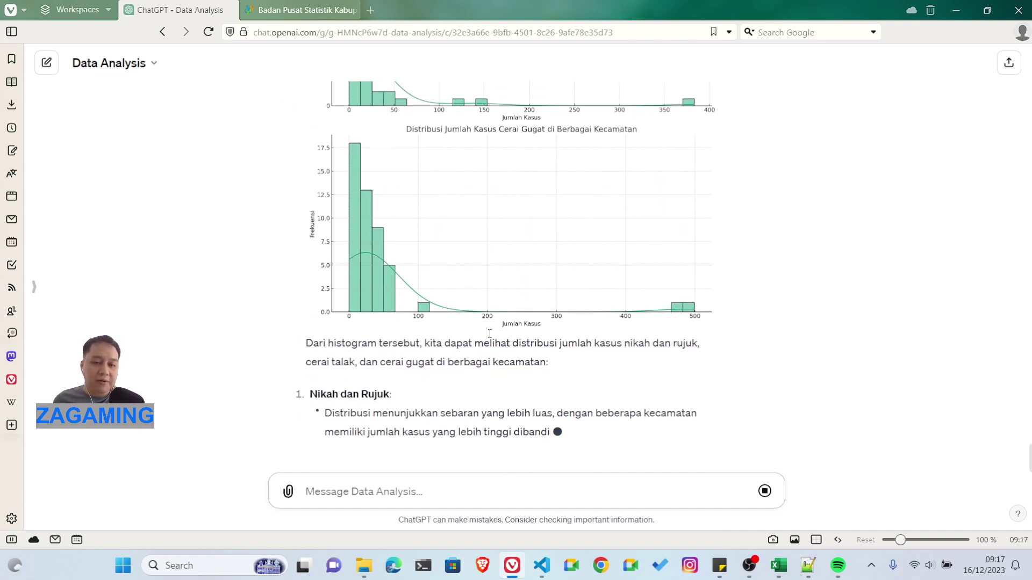
- Examine the Nikah dan Rujuk, Cerai Talak and Cerai Gugat distribution histograms and the explanation of each category below them
scroll(463, 307, up, 3)
scroll(414, 290, up, 6)
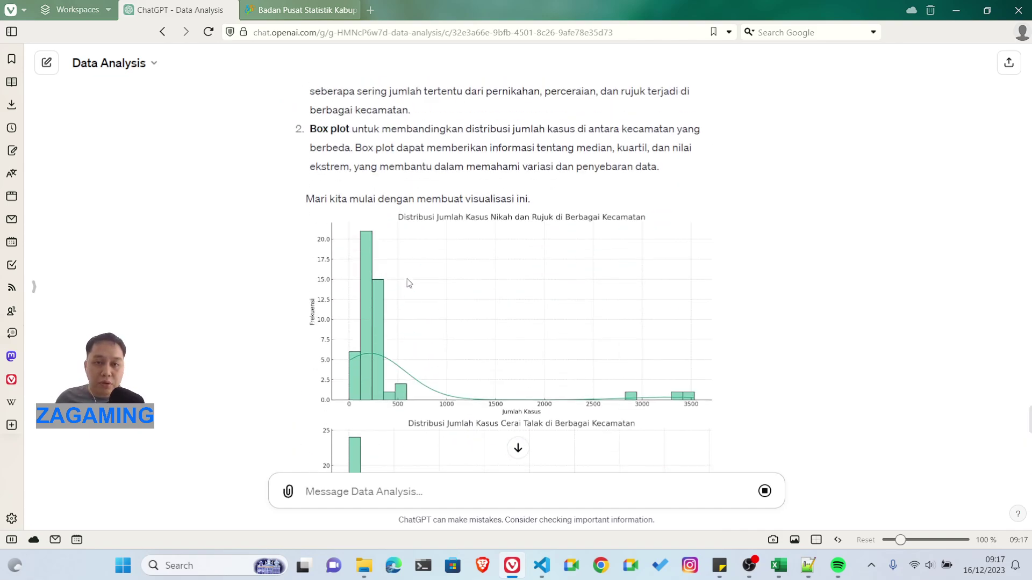
scroll(431, 277, down, 1)
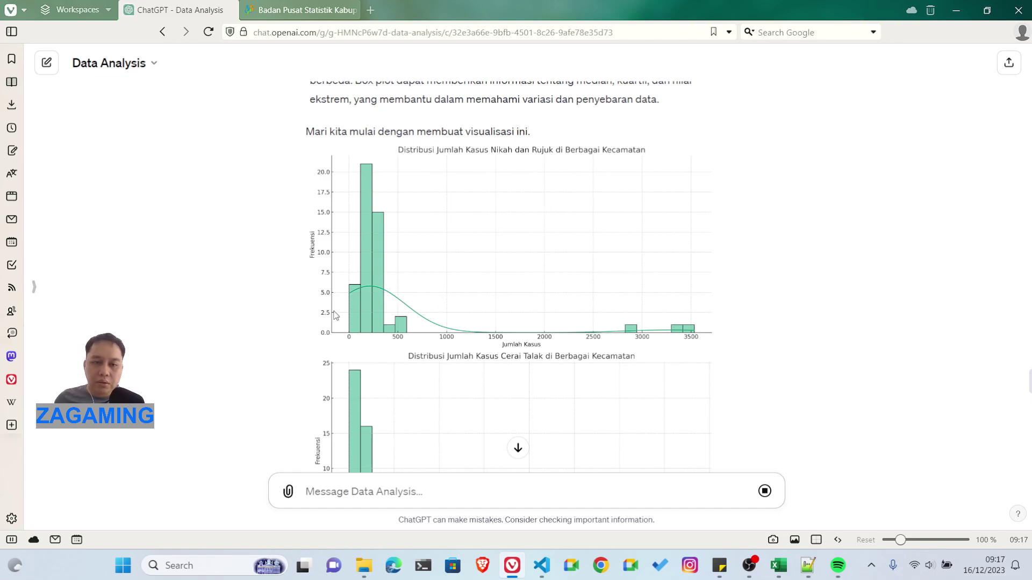
scroll(395, 221, down, 4)
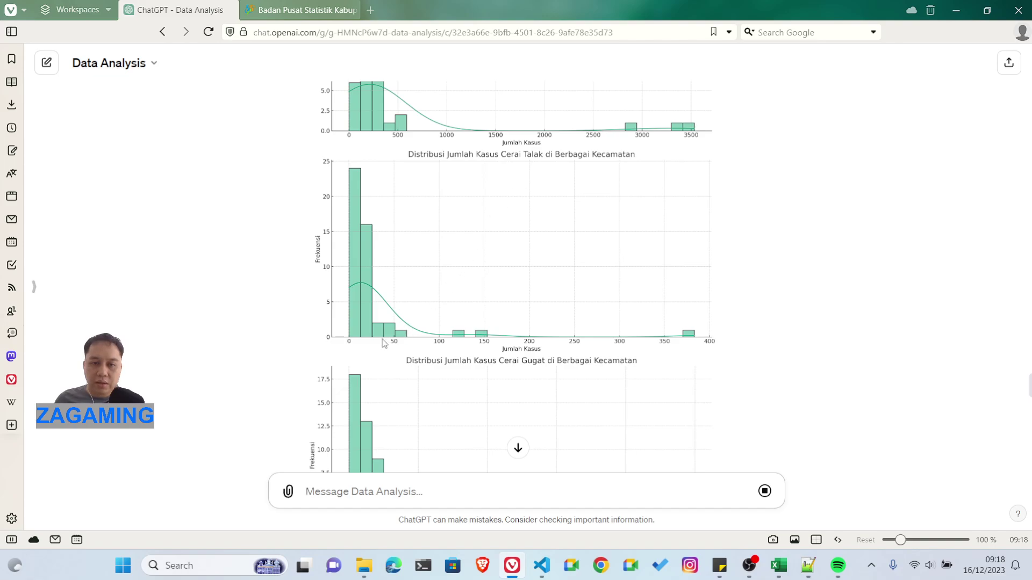
scroll(367, 236, down, 4)
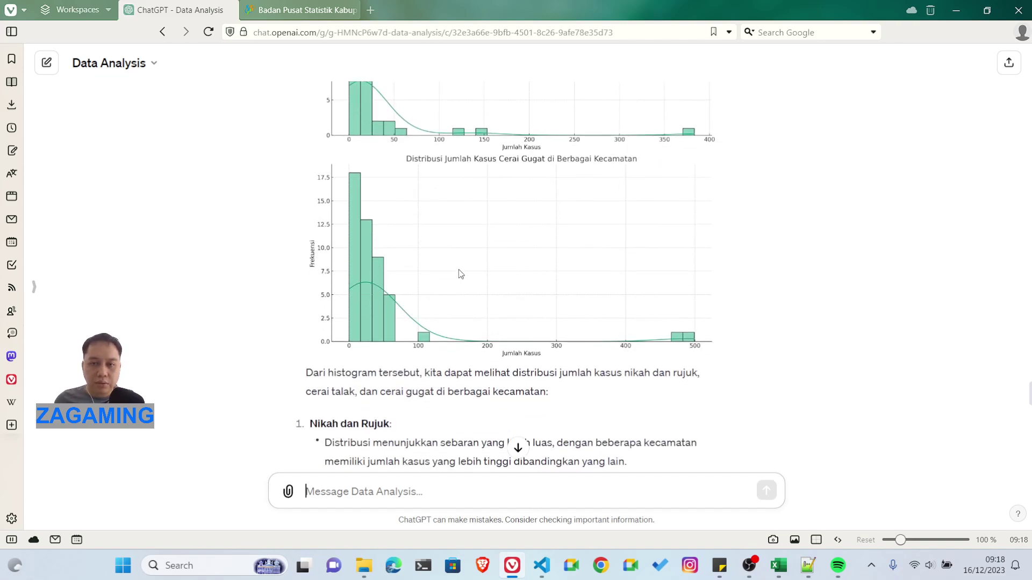
scroll(461, 272, down, 3)
scroll(455, 280, down, 3)
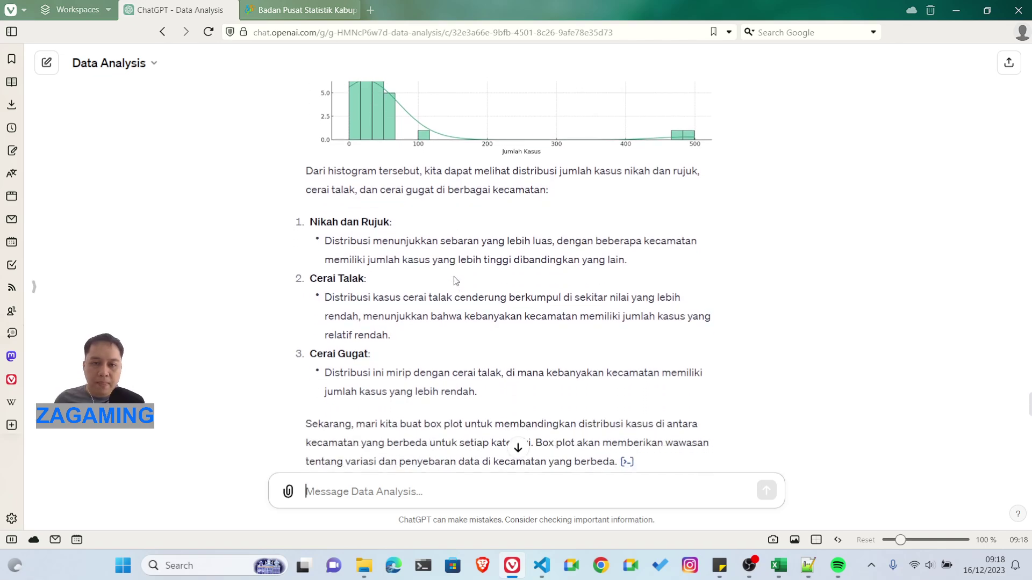
scroll(351, 248, down, 5)
scroll(380, 249, up, 3)
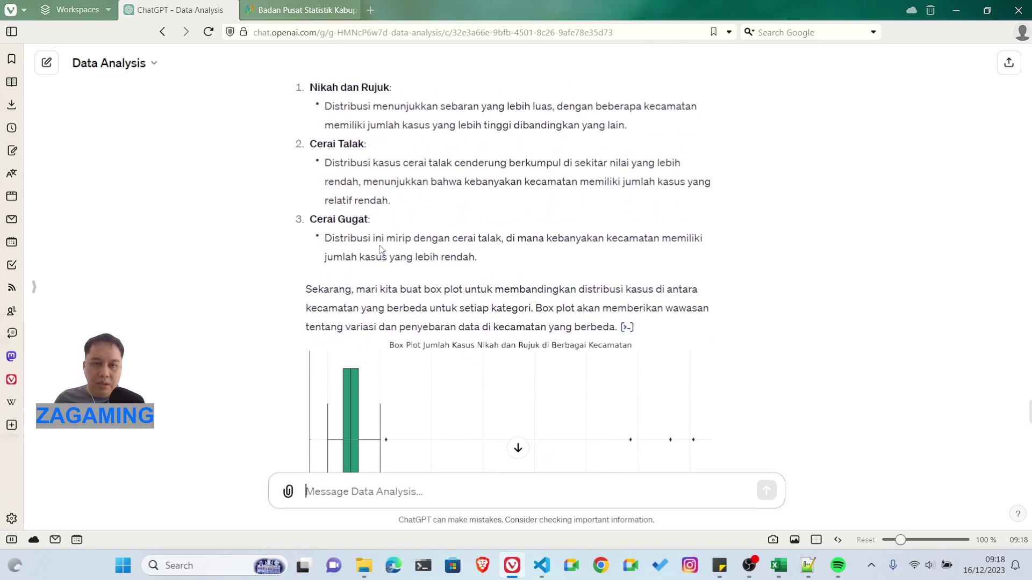
- Examine the box plots for Nikah dan Rujuk, Cerai Talak and Cerai Gugat across districts and read the explanation and conclusion below them
scroll(380, 249, up, 2)
scroll(379, 231, down, 5)
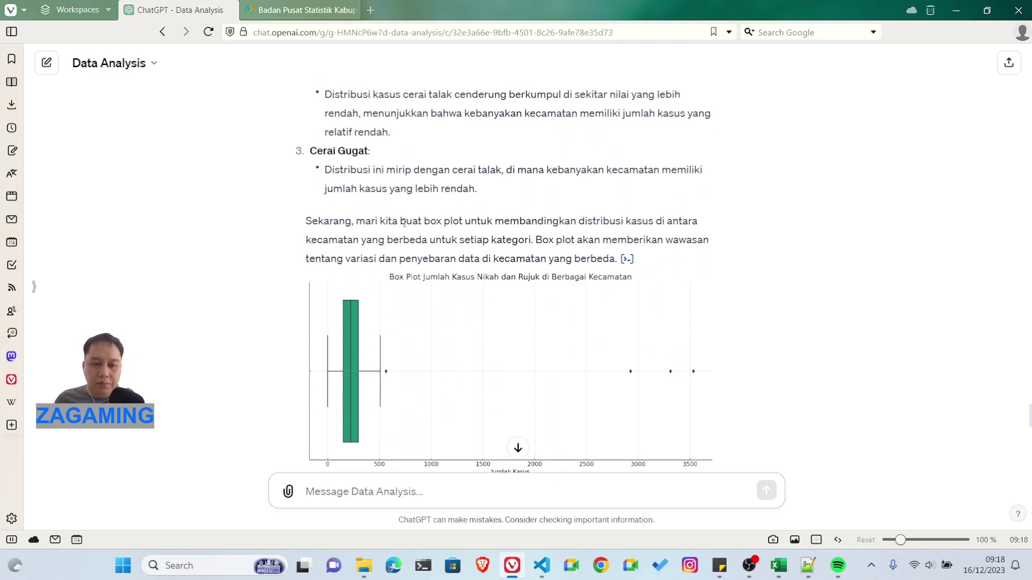
scroll(379, 214, up, 3)
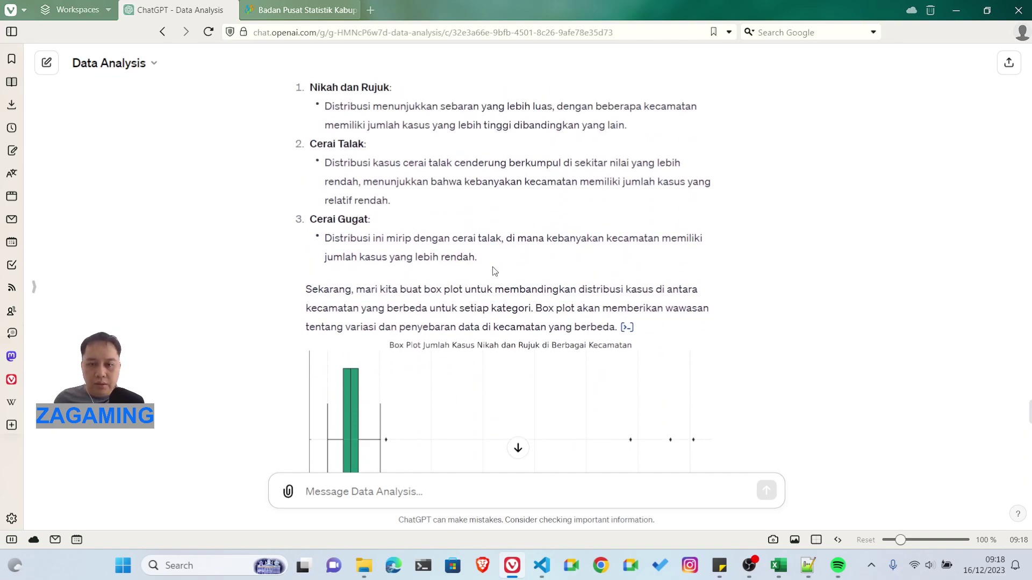
scroll(419, 261, down, 4)
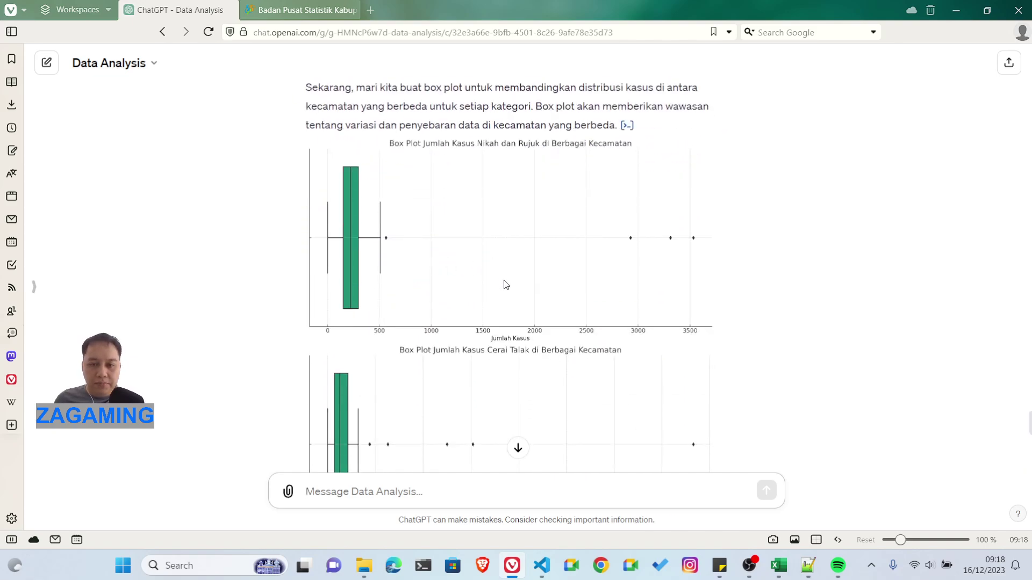
scroll(492, 334, down, 4)
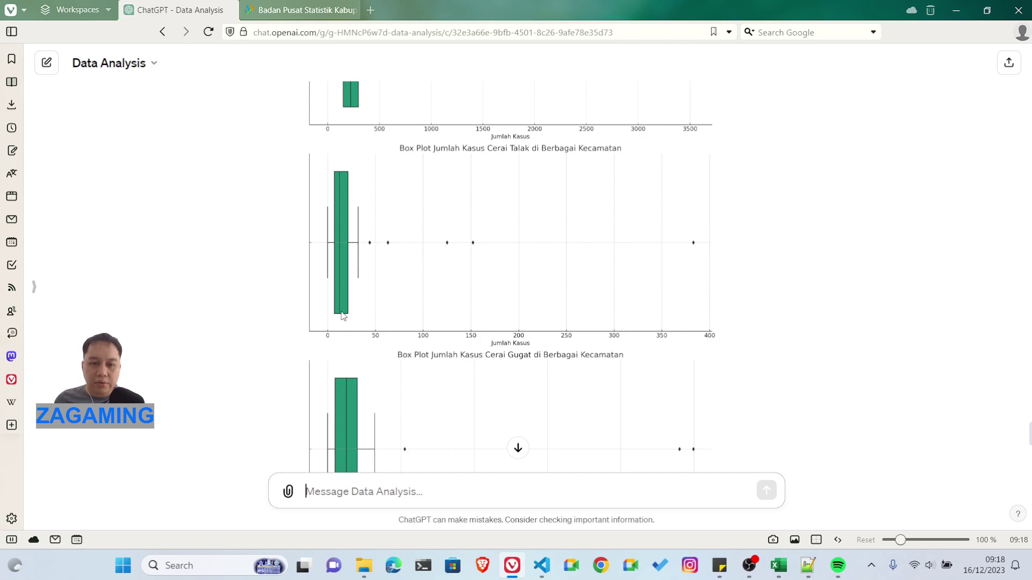
scroll(363, 301, down, 3)
scroll(413, 252, down, 4)
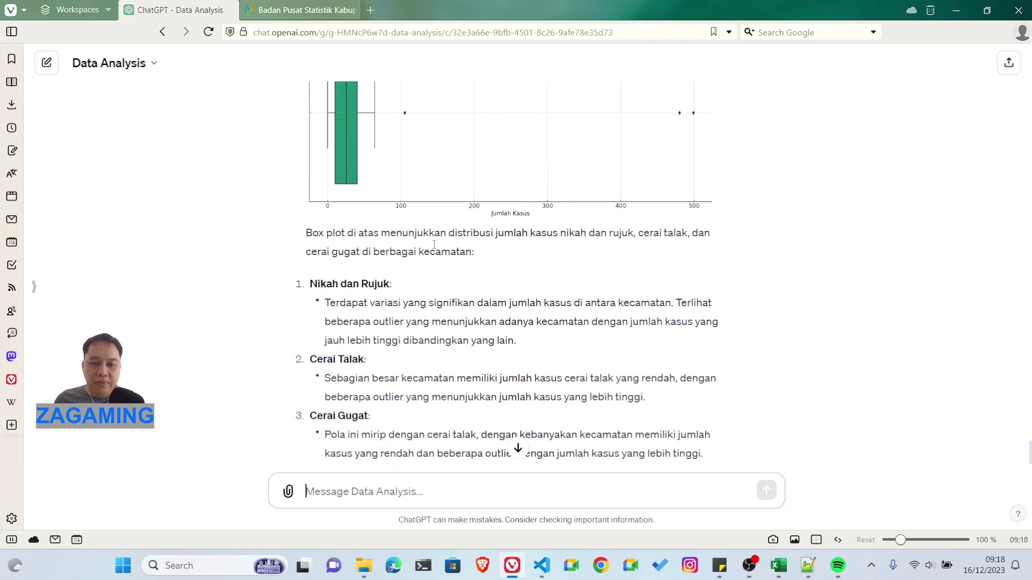
scroll(434, 245, down, 3)
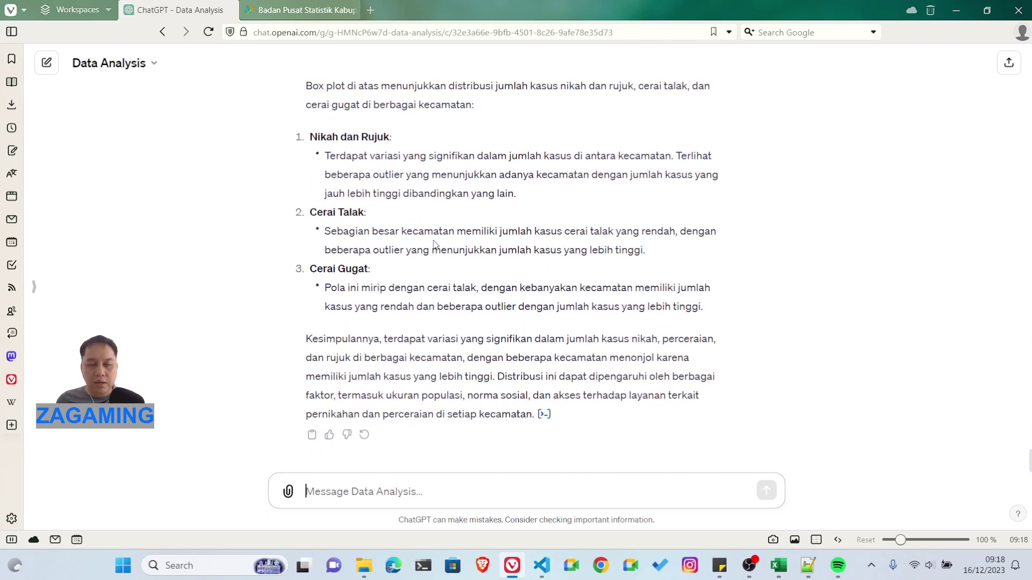